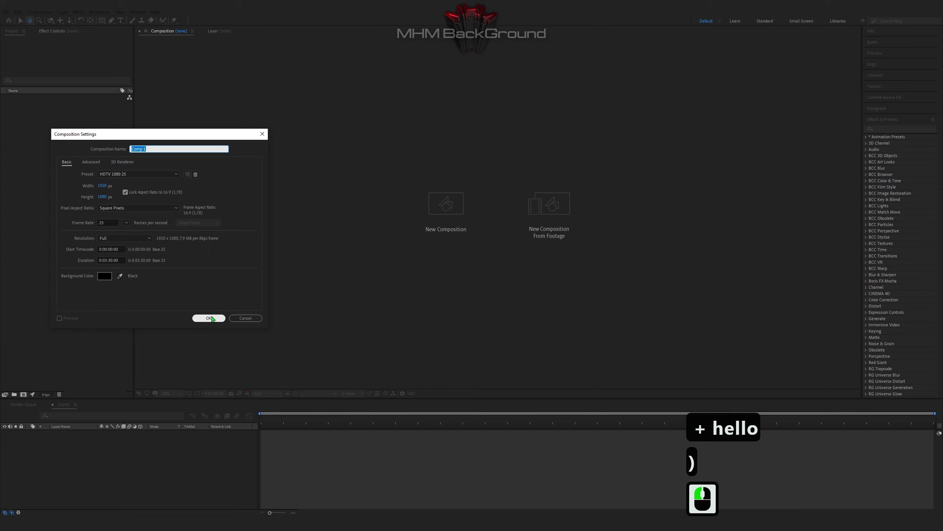
- Create a 1920 x 1080, 25 fps composition and add a black solid layer named Optical Flares
click(209, 318)
right_click(146, 446)
mouse_move(174, 420)
click(260, 444)
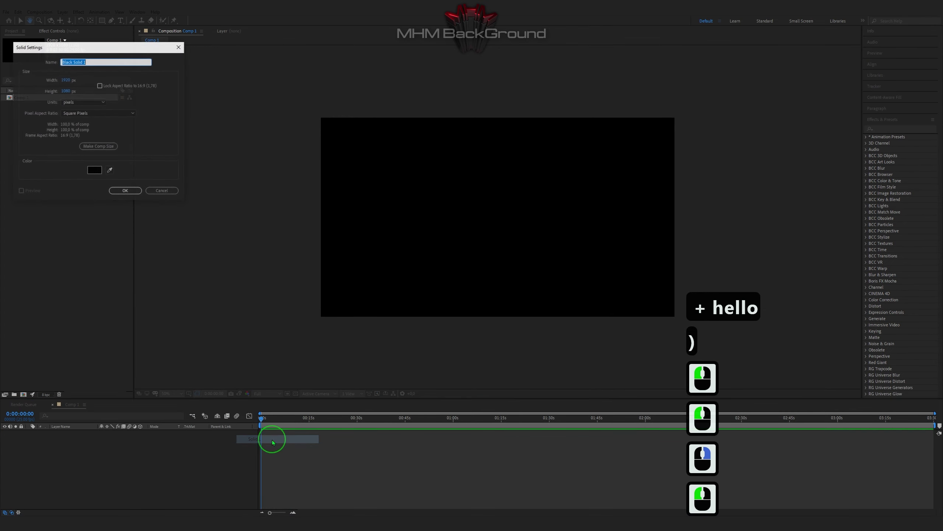
text(Optical Flar)
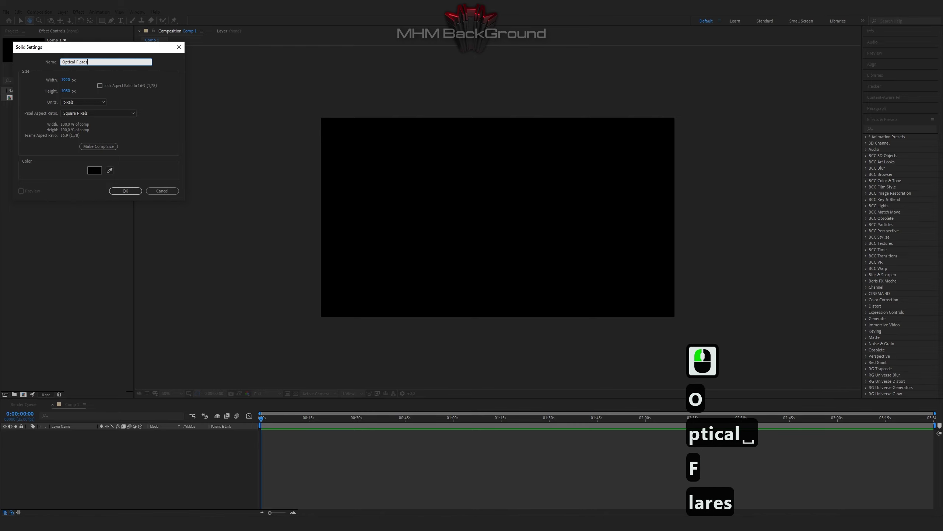
text(es)
click(137, 193)
- Apply the Video Copilot Optical Flares effect to the Optical Flares solid
click(79, 12)
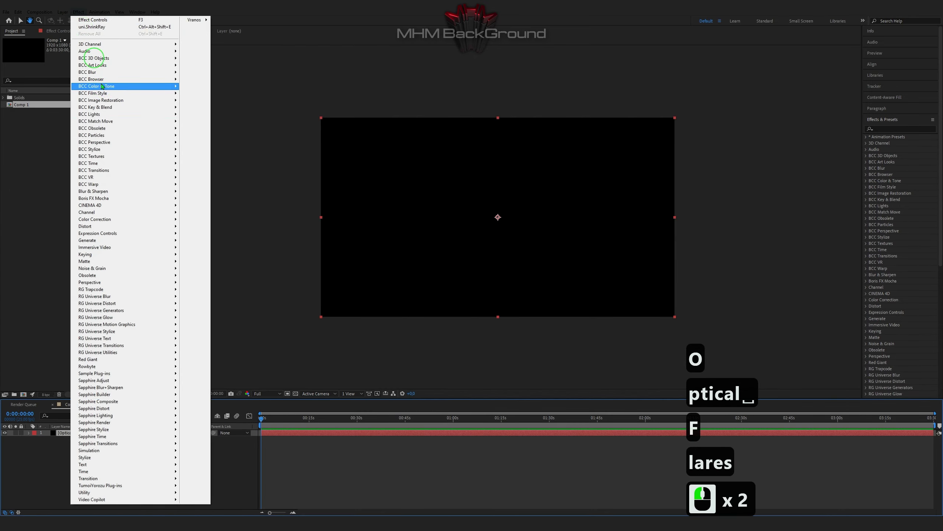
mouse_move(171, 499)
click(227, 499)
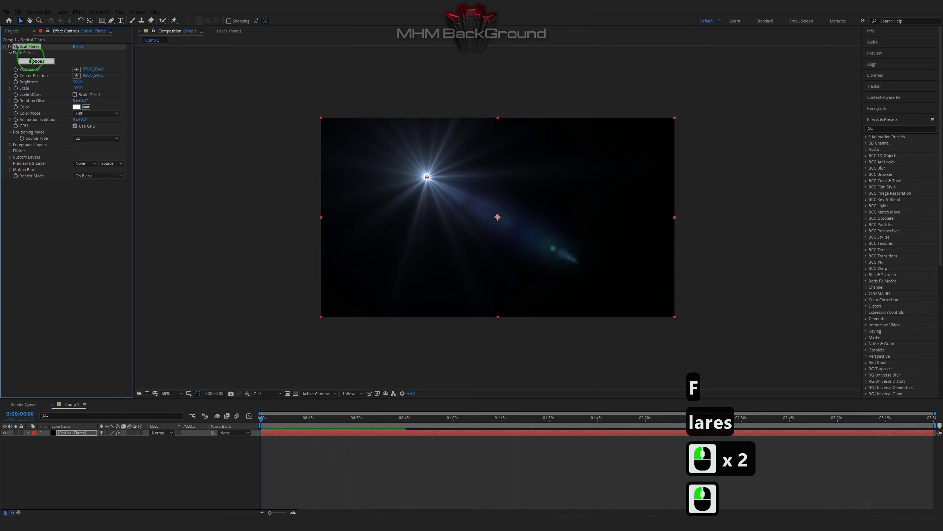
- Open the Optical Flares options and remove every default lens object from the stack
click(37, 61)
click(462, 340)
click(463, 340)
click(462, 340)
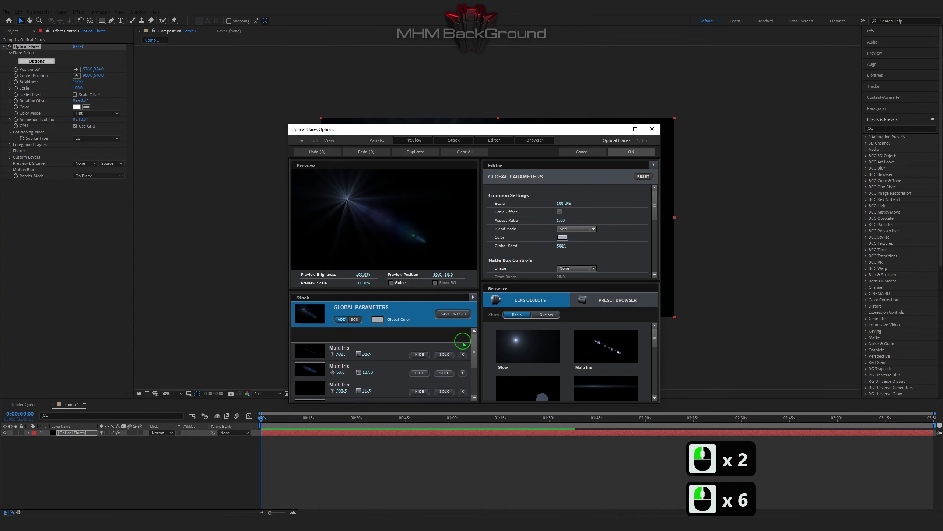
click(463, 340)
click(463, 340)
click(463, 339)
click(463, 340)
click(463, 342)
click(463, 342)
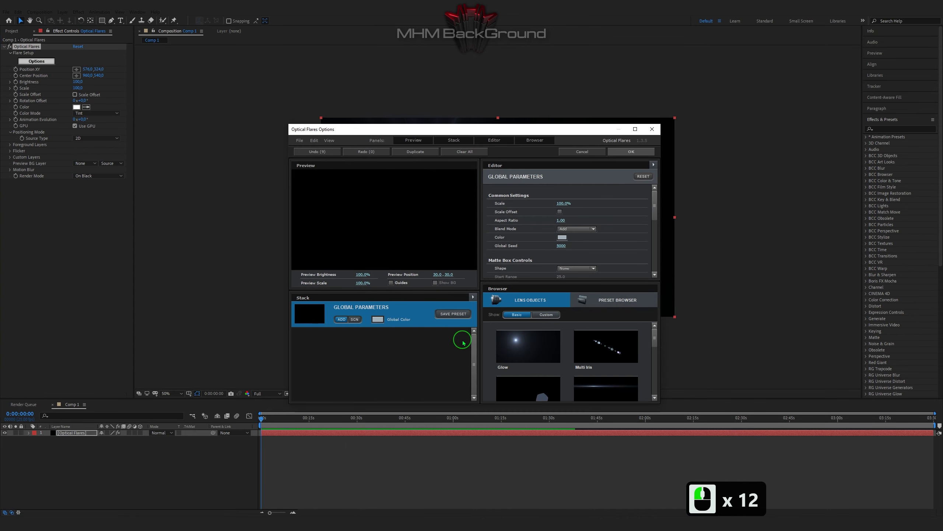
- Add a Streak lens object to the empty stack and set its first color to purple 9C00FF
click(603, 387)
scroll(586, 238, down, 3)
click(563, 259)
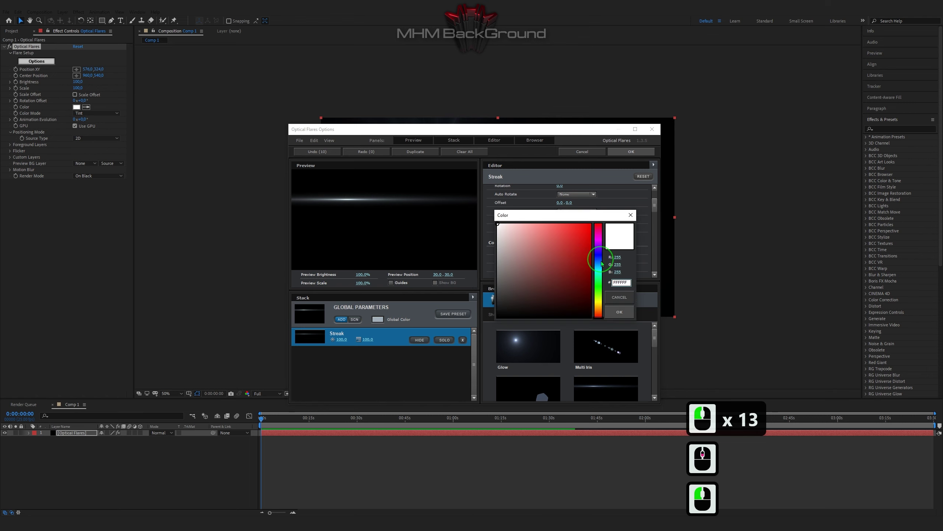
click(599, 246)
drag(600, 249, 634, 195)
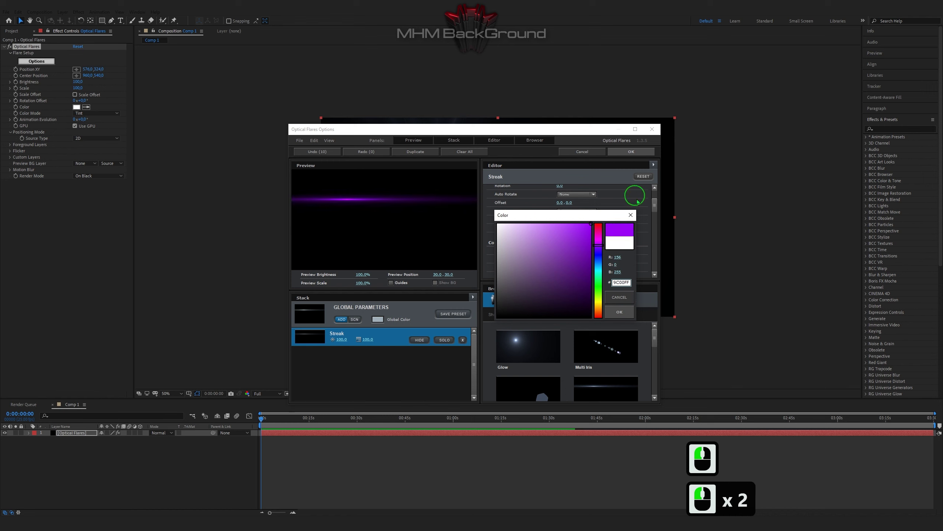
click(620, 312)
- Set the streak's second color to light blue 00AEFF
click(562, 267)
click(599, 272)
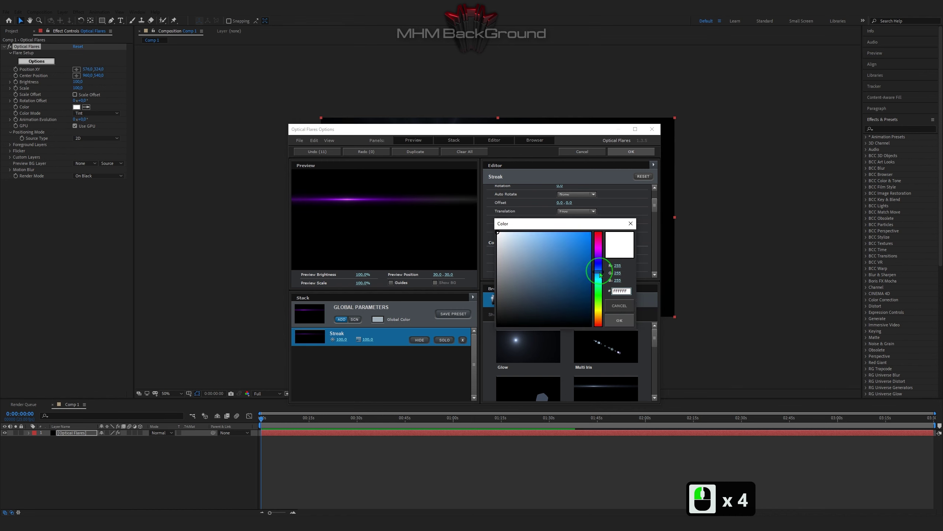
drag(579, 238, 657, 195)
drag(600, 272, 599, 274)
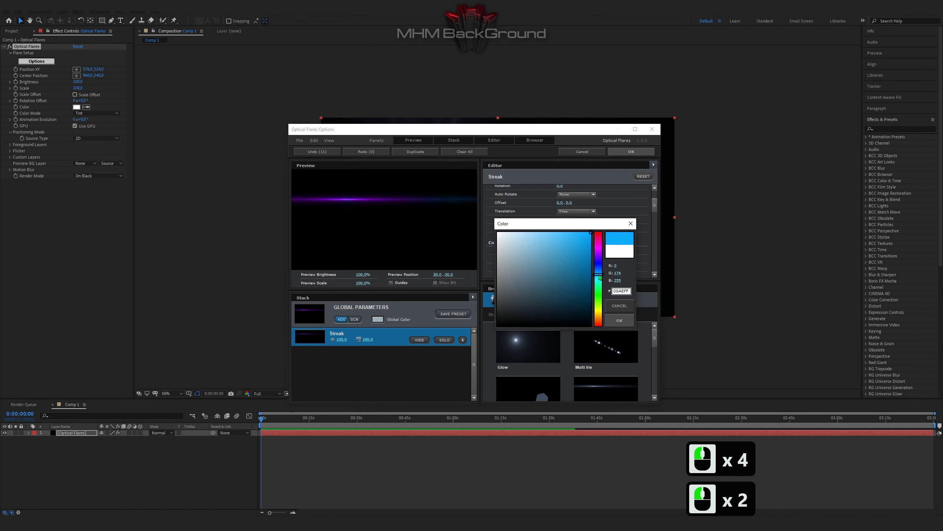
click(619, 320)
- Duplicate the colored streak and set the copy's Distance to 200
scroll(607, 236, up, 5)
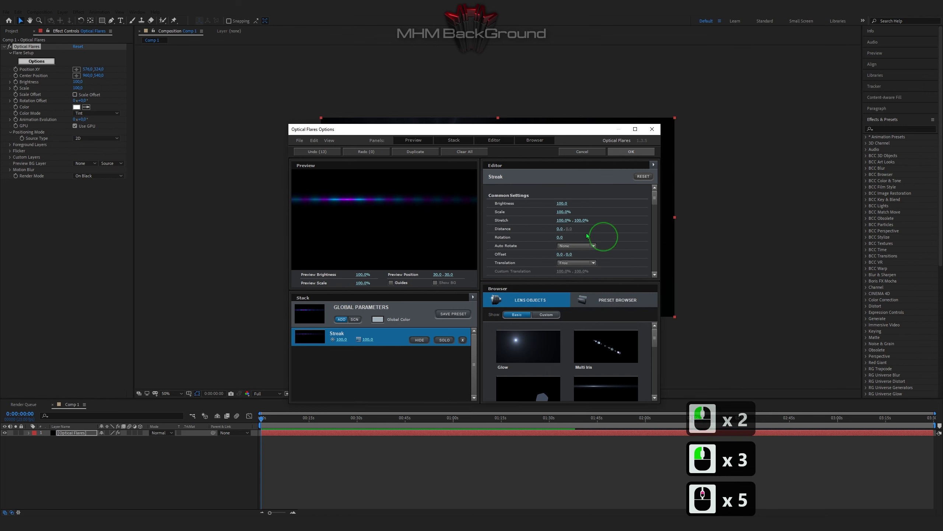
key(ctrl+c)
key(ctrl+d)
click(560, 229)
text(200)
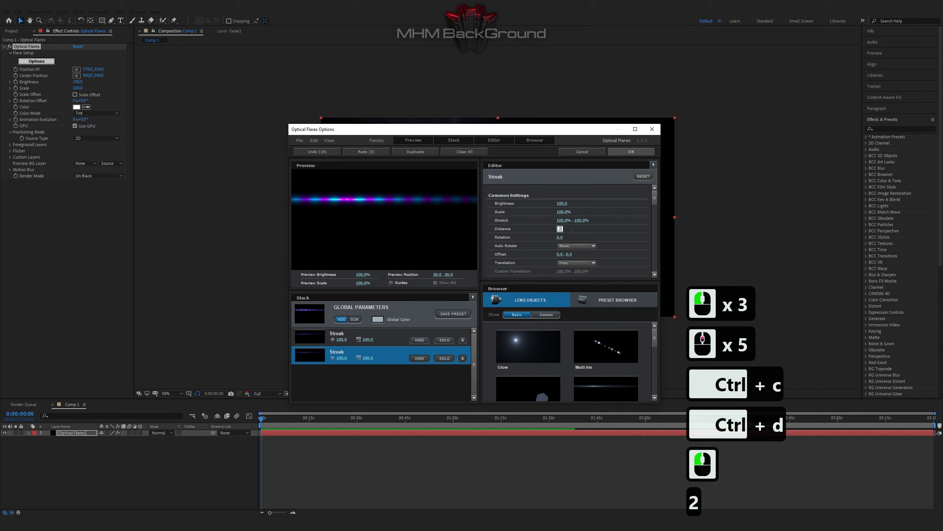
key(Return)
- Add a default white Streak object with a Distance of 100 and accept the flare options
click(615, 378)
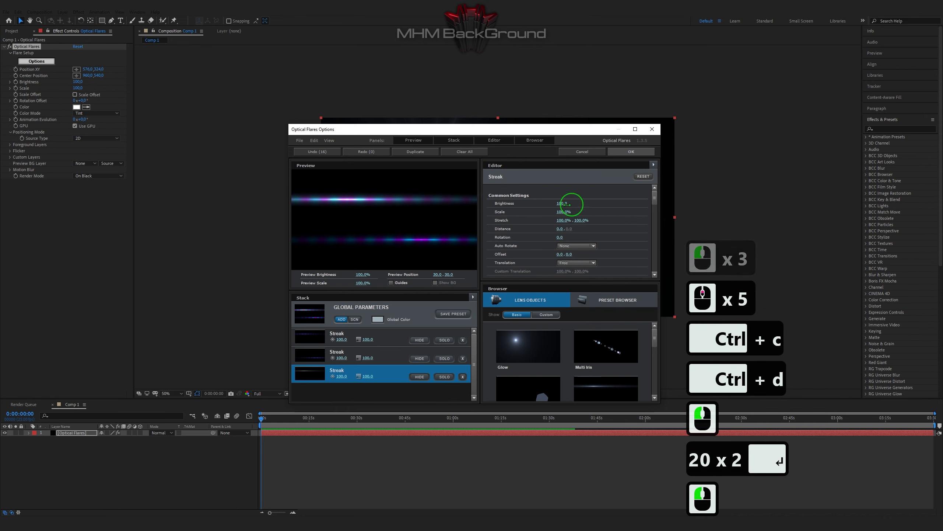
click(561, 229)
text(100)
key(Return)
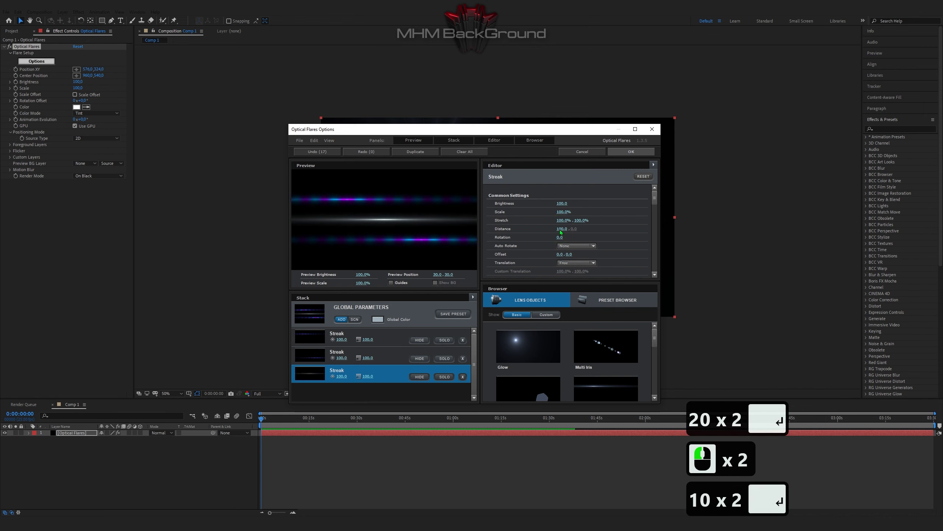
click(617, 153)
- Set the flare's Position XY to 370, 158 and its Scale to 480
click(88, 69)
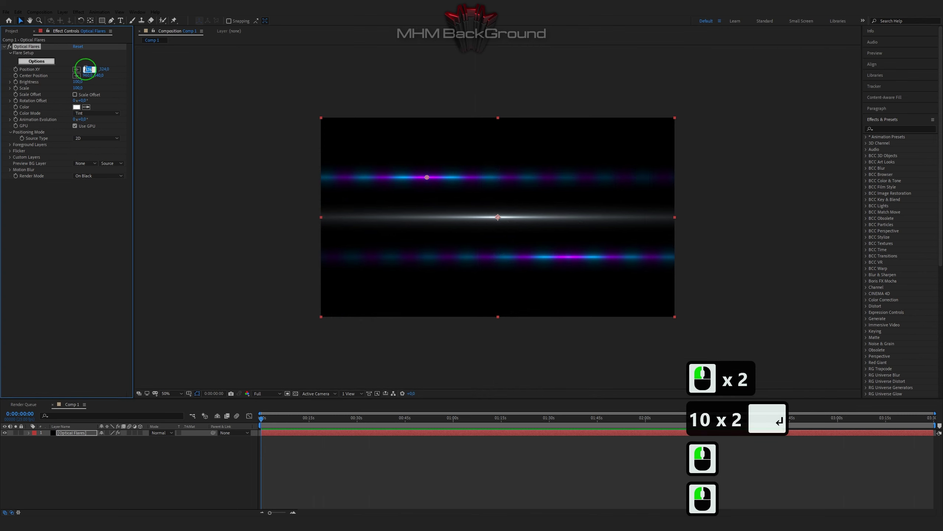
text(370)
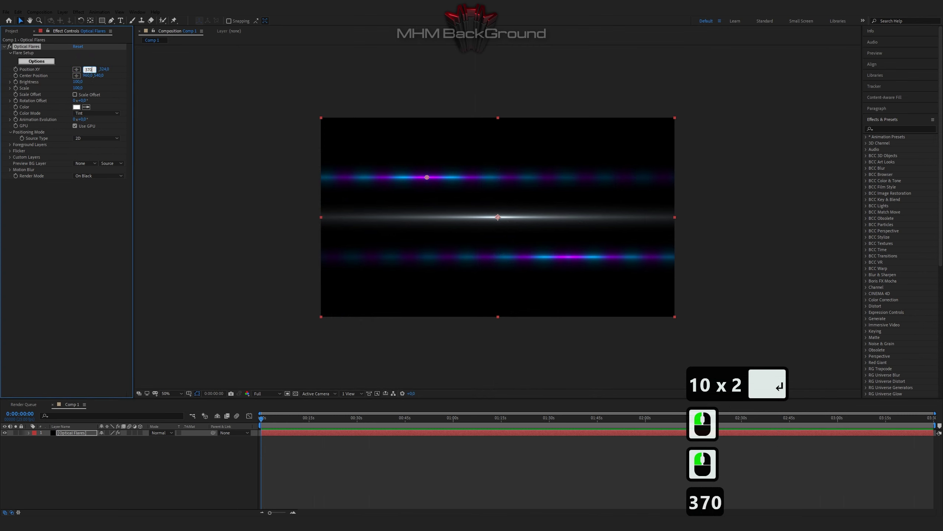
key(Tab)
text(1)
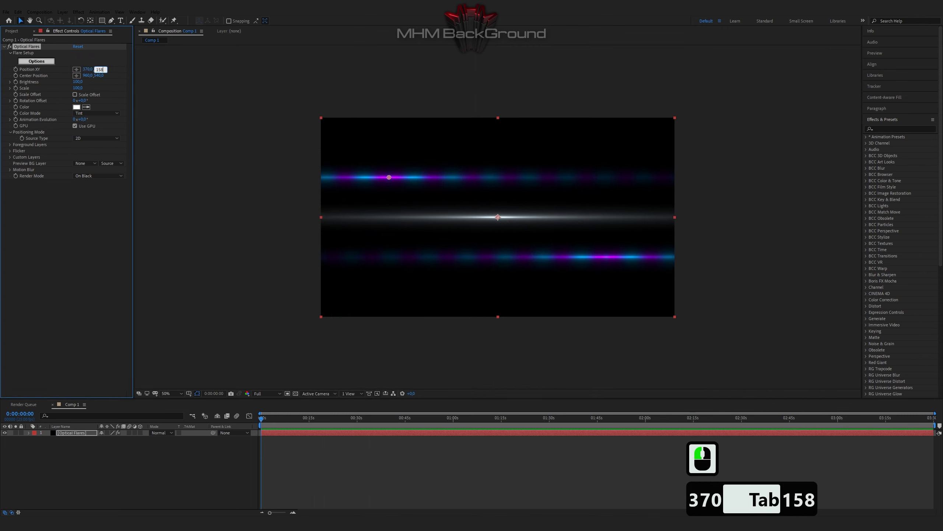
key(Tab)
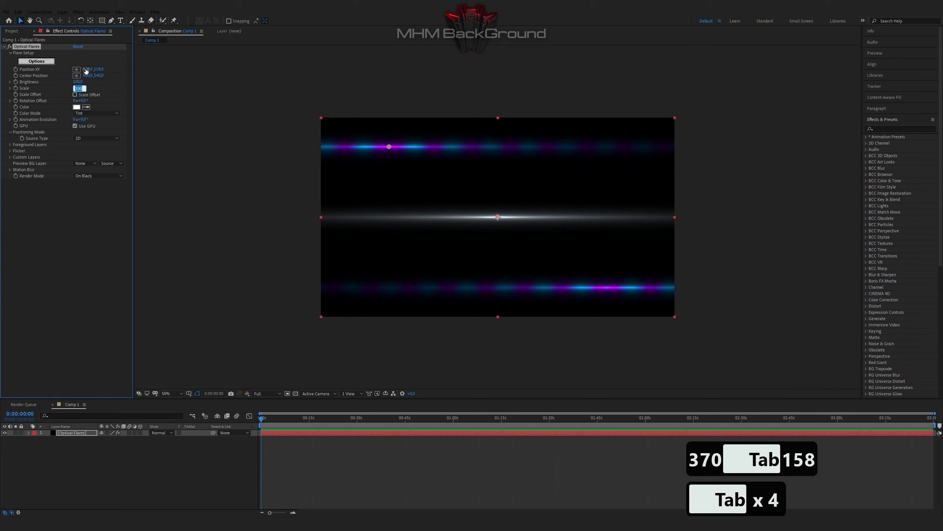
text(480)
key(Return)
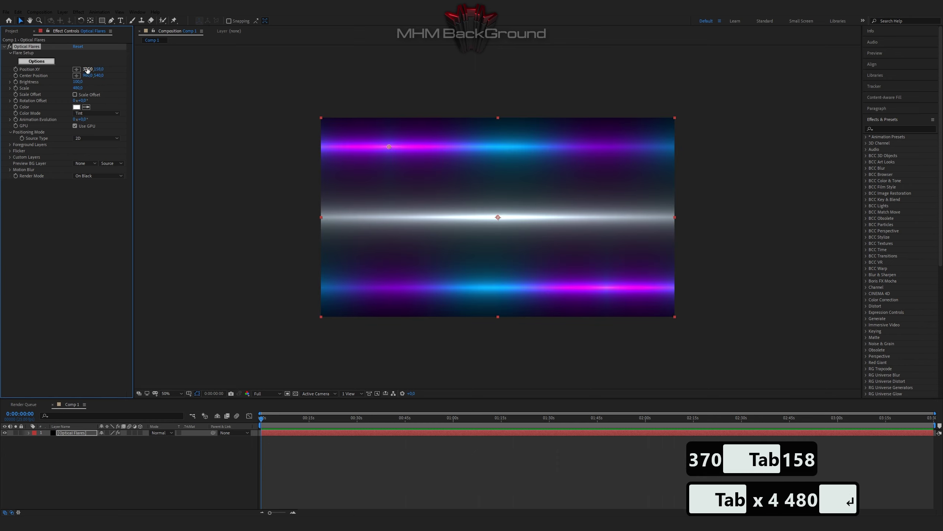
- Set the flare's Rotation Offset to 90° so the streaks run vertically
click(81, 100)
text(90)
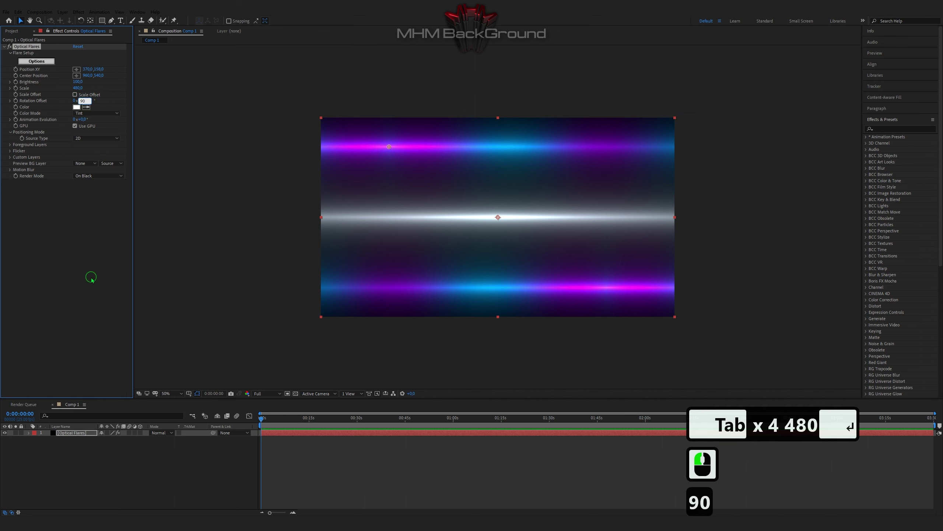
click(91, 278)
- Search the effects for "wave" and apply BCC Wave to the Optical Flares layer
click(71, 433)
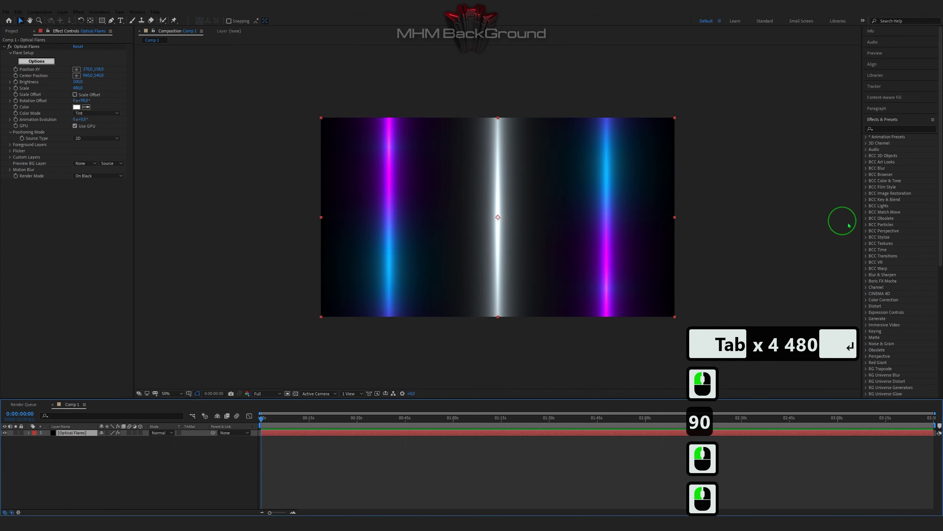
click(894, 129)
text(wave)
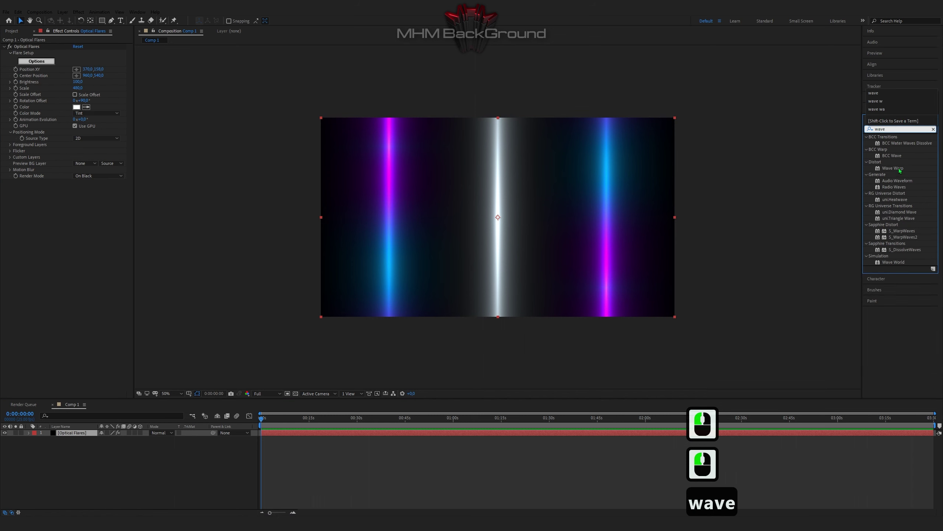
double_click(894, 156)
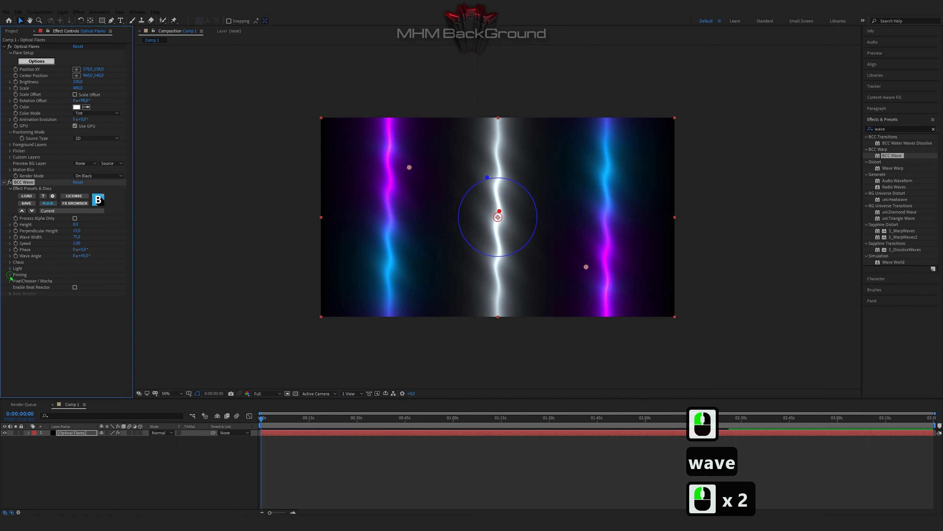
- Expand the Chaos, Light and Pinning groups of BCC Wave and set its Height to 113
click(9, 274)
click(9, 268)
click(9, 262)
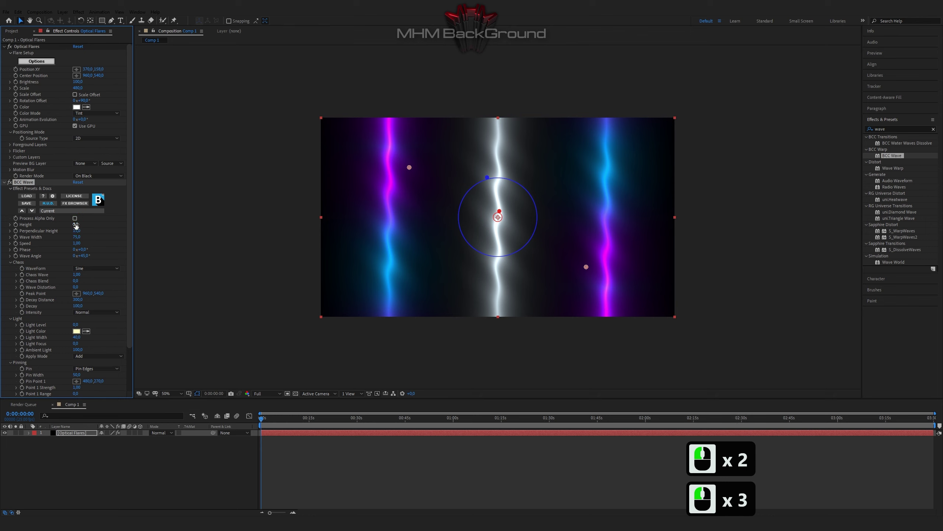
click(76, 226)
text(113)
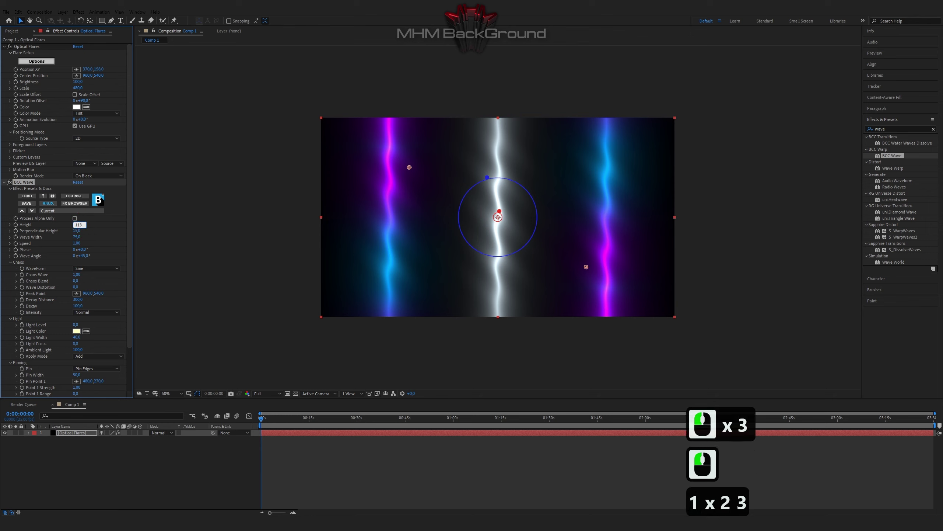
key(Tab)
- Set the BCC Wave Speed to 0.30 and its Wave Angle to 1x+106°
key(Tab)
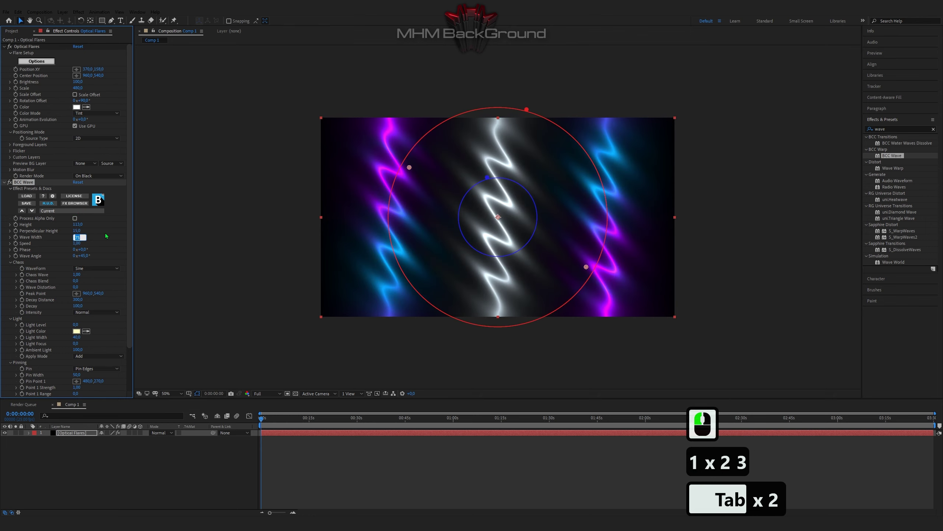
key(Tab)
text(0)
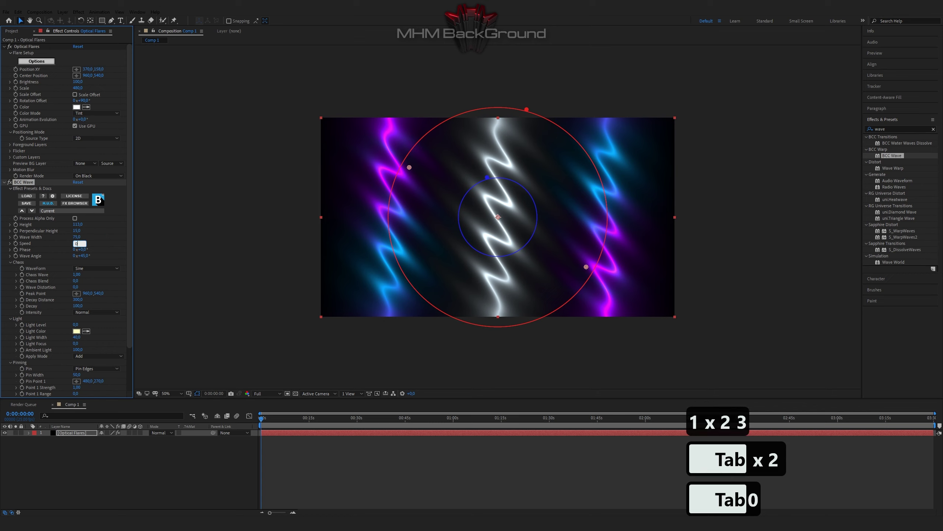
text(/)
key(BackSpace)
text(.30)
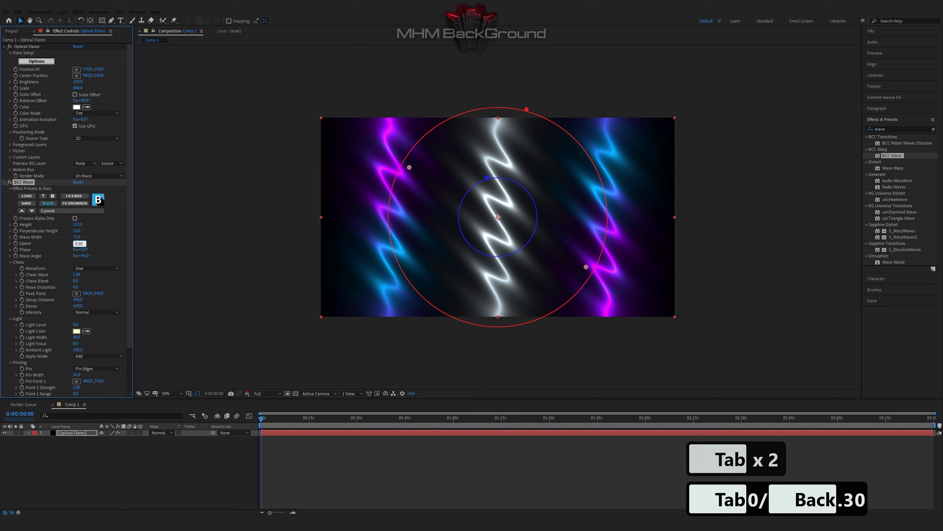
key(Tab)
text(1)
key(Tab)
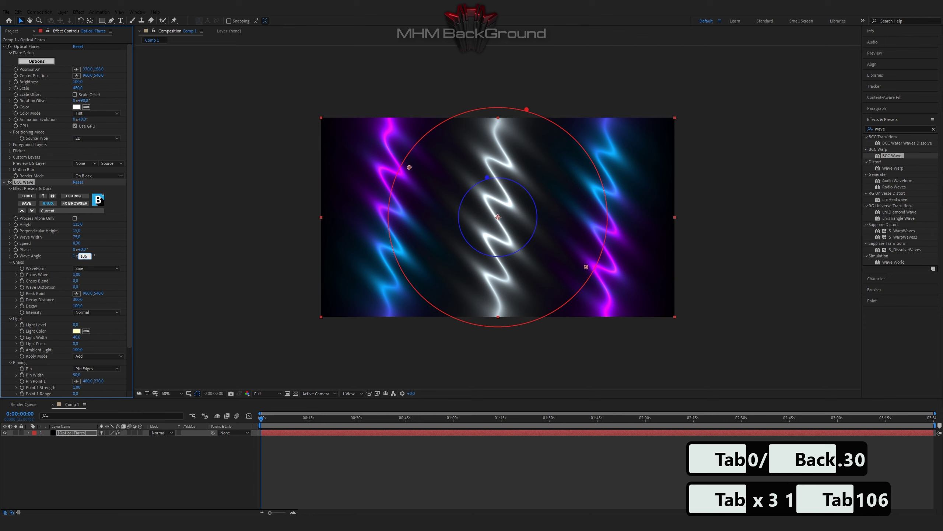
key(Return)
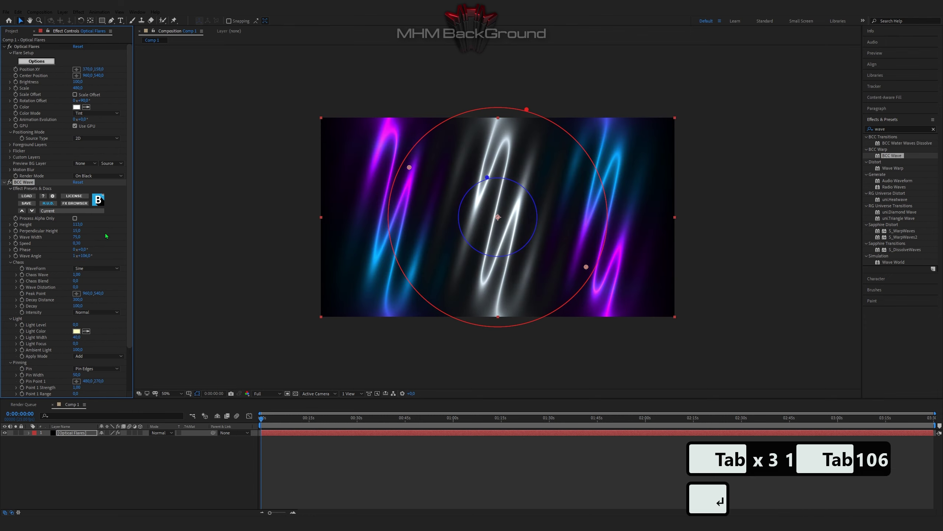
- Change the BCC Wave WaveForm to Sawtooth and set Chaos Wave to 14
click(91, 269)
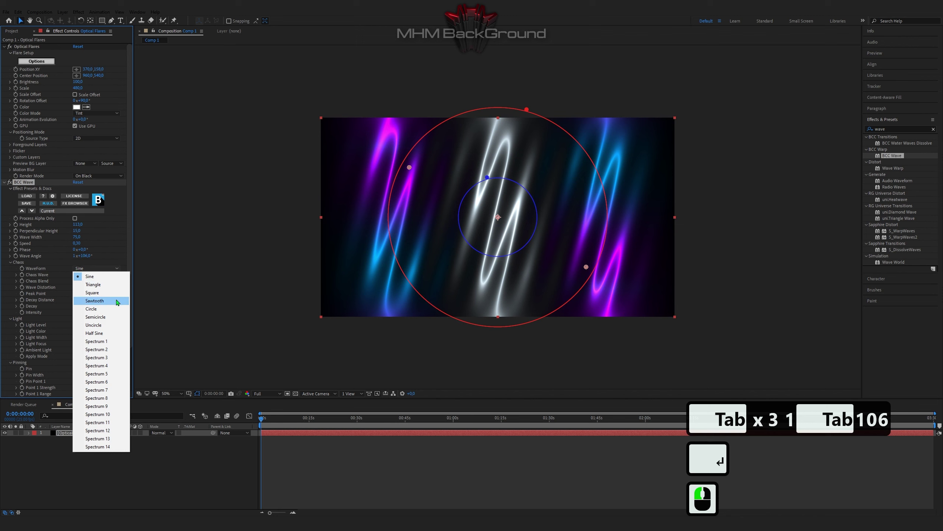
click(94, 300)
click(78, 274)
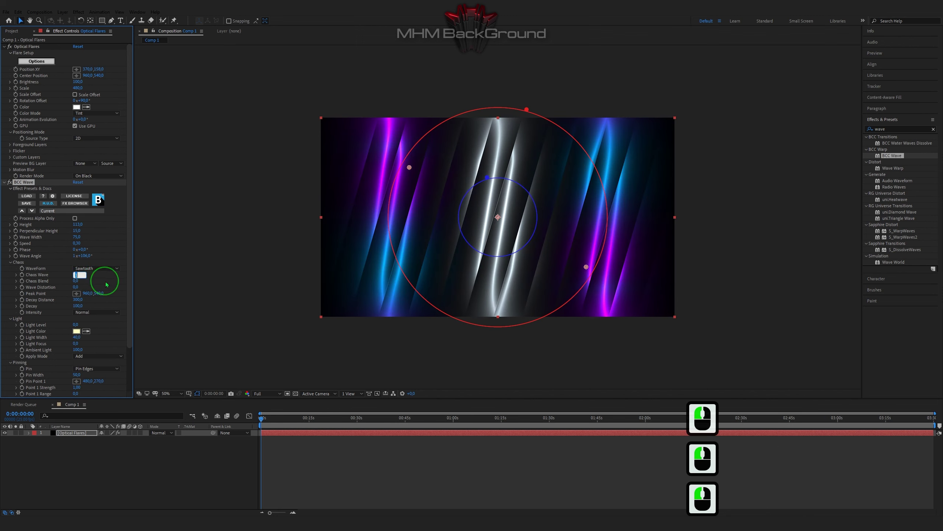
text(14)
key(Tab)
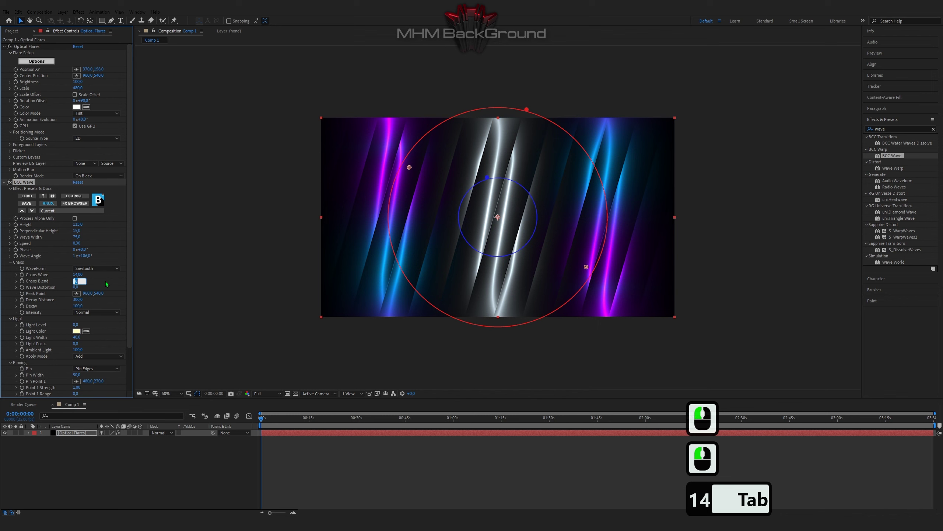
- Set the BCC Wave Chaos Blend to 99 and Wave Distortion to 100
text(99)
key(Tab)
text(100)
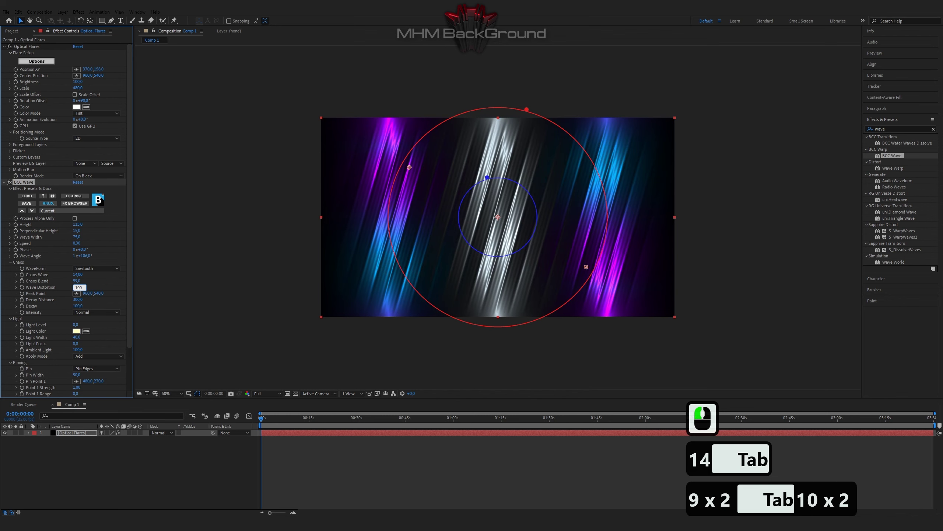
key(Return)
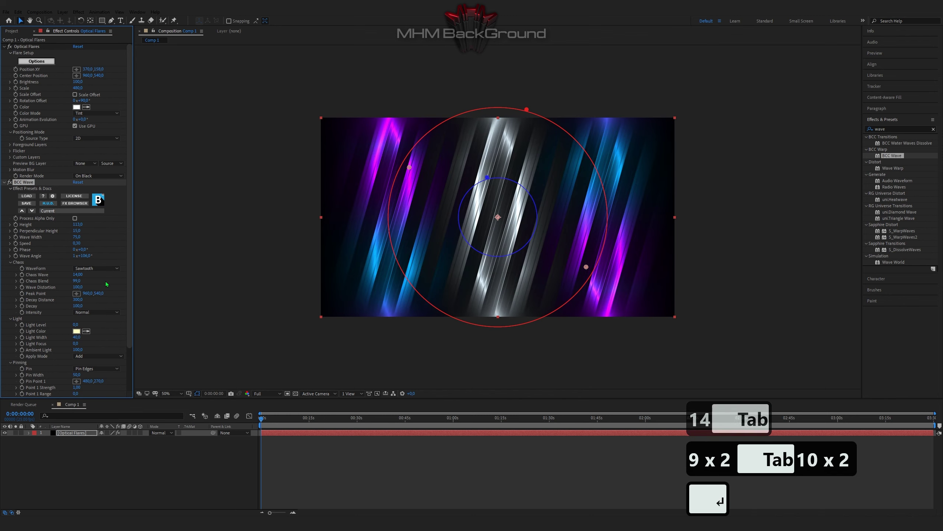
- Scale the Optical Flares layer up proportionally to about 109% so it extends past the frame, and preview the motion
scroll(101, 349, down, 3)
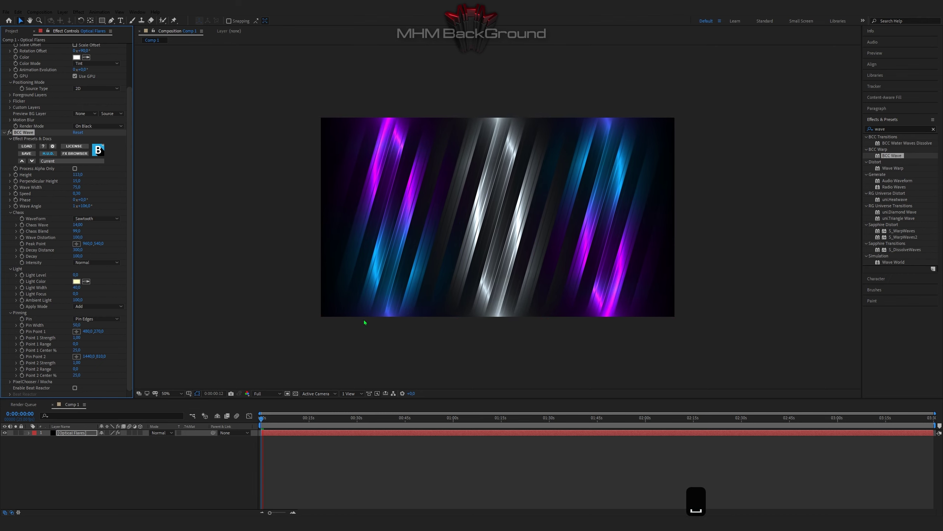
key(space)
click(205, 416)
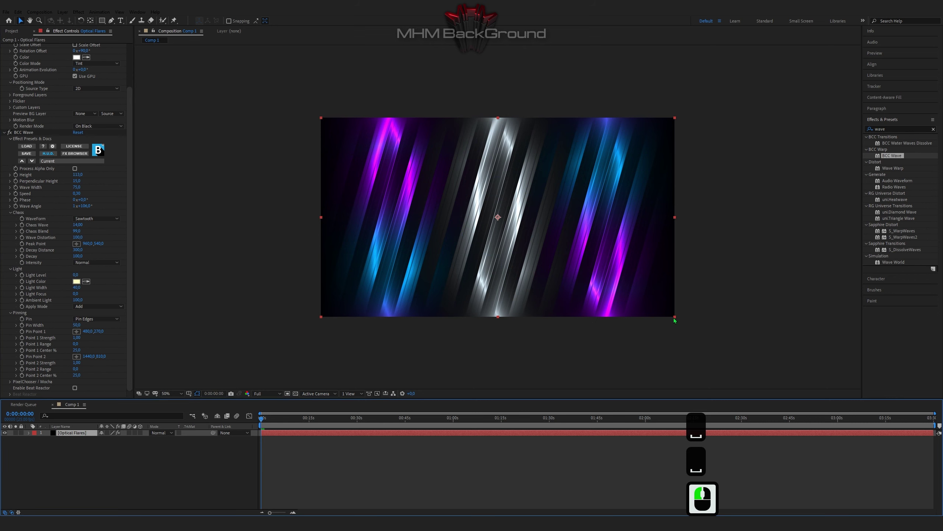
shift+click(688, 328)
key(space)
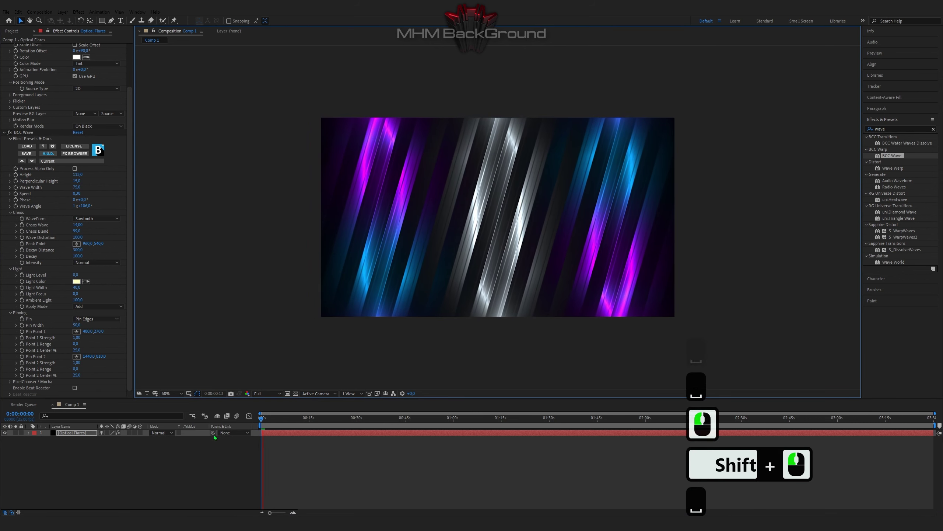
key(space)
key(space)
key(space)
key(space)
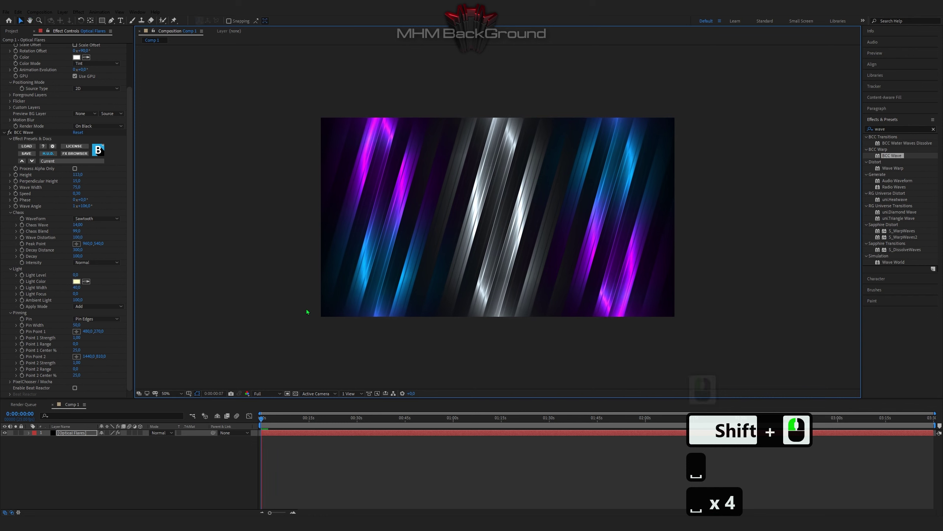
key(space)
- Duplicate the Optical Flares layer and scale the copy up proportionally to about 166%
click(75, 434)
scroll(432, 354, down, 2)
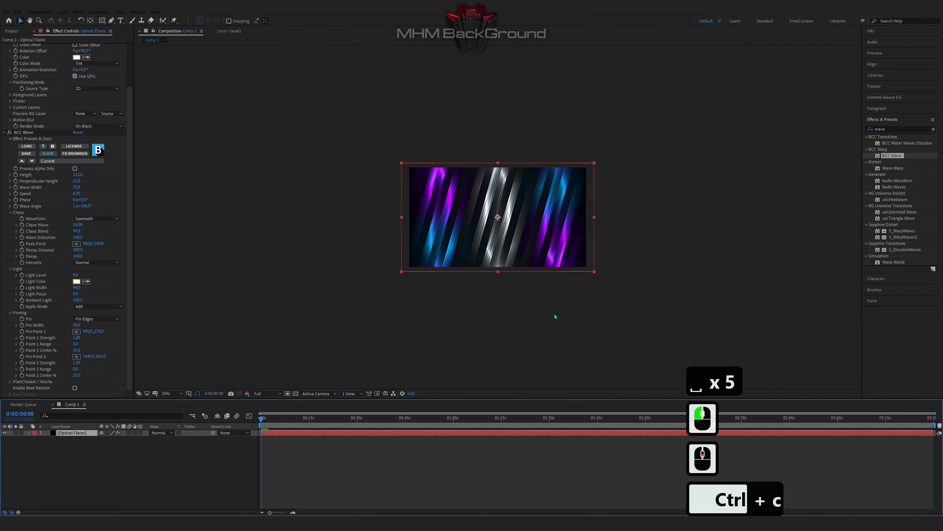
key(ctrl+d)
drag(591, 273, 645, 299)
- Set the duplicate's blending mode to Lighten, shift it about 510 px left in the frame, and preview the result
click(168, 434)
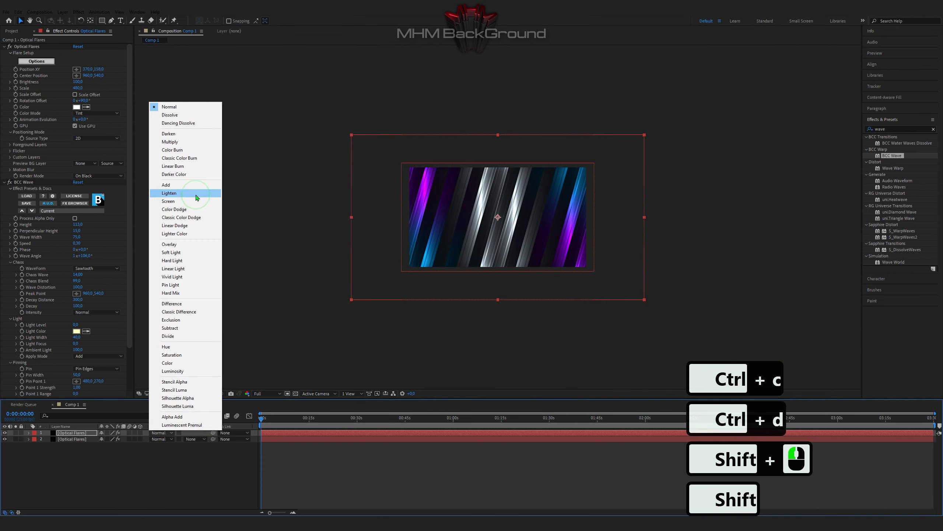
click(167, 193)
drag(577, 283, 543, 283)
key(space)
key(space)
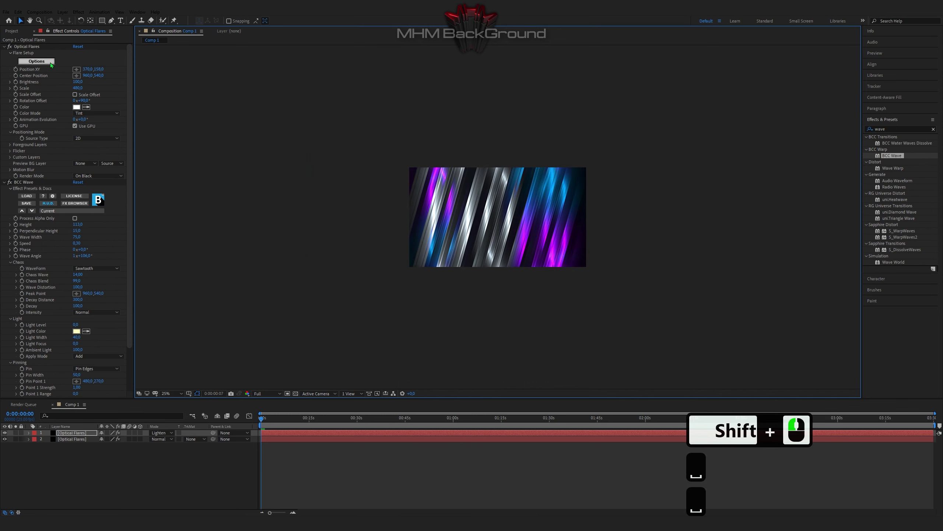
- In the duplicate's Optical Flares options, change the Color Source of the two colored streaks to rainbow coloring and apply it
click(36, 61)
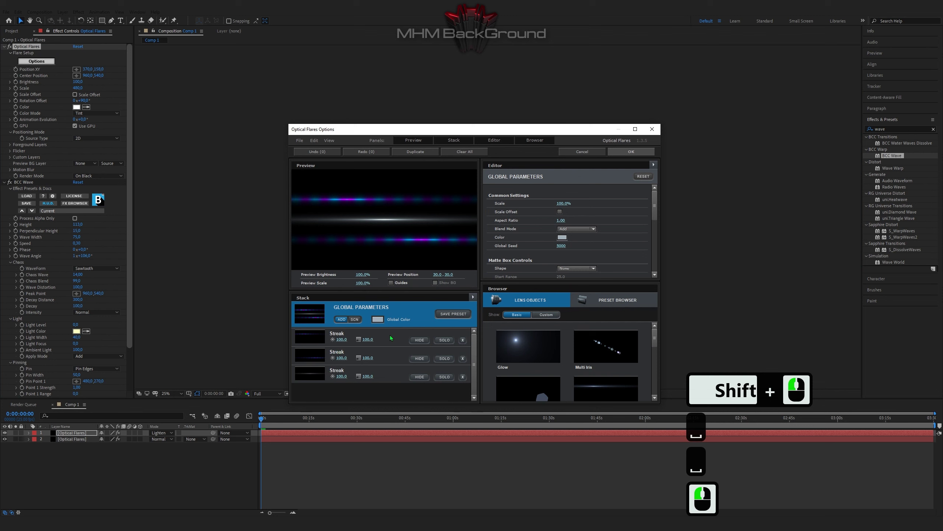
click(562, 238)
click(568, 277)
click(393, 353)
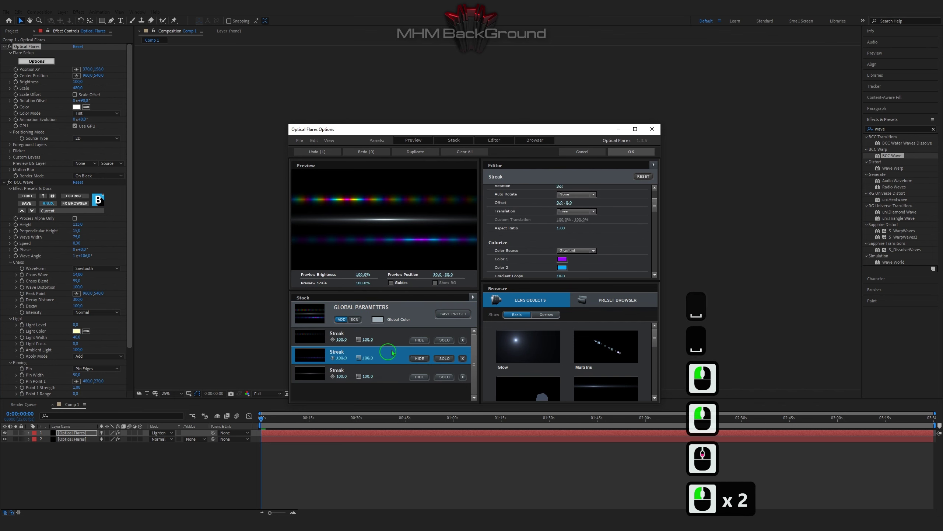
click(577, 251)
click(576, 275)
click(631, 151)
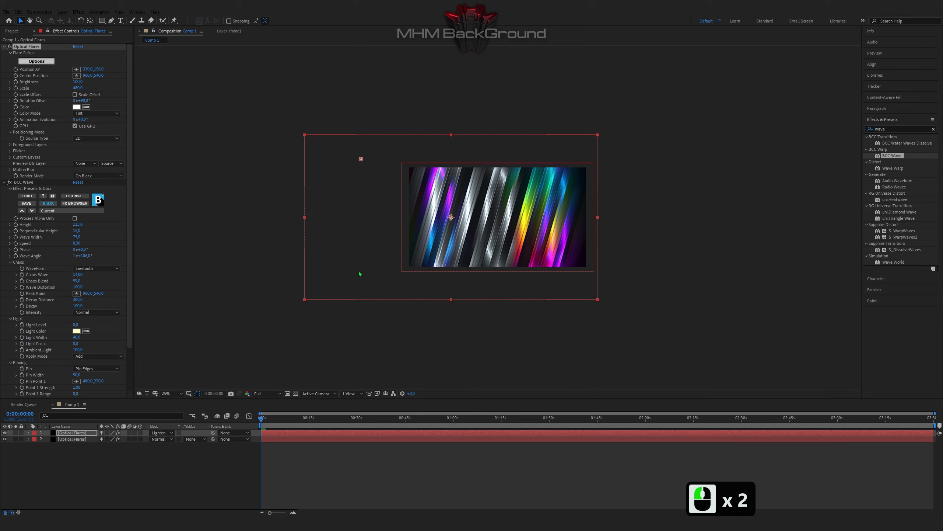
- Duplicate the rainbow-colored Optical Flares layer and move the new copy about 910 px to the right
ctrl+click(95, 422)
key(ctrl+d)
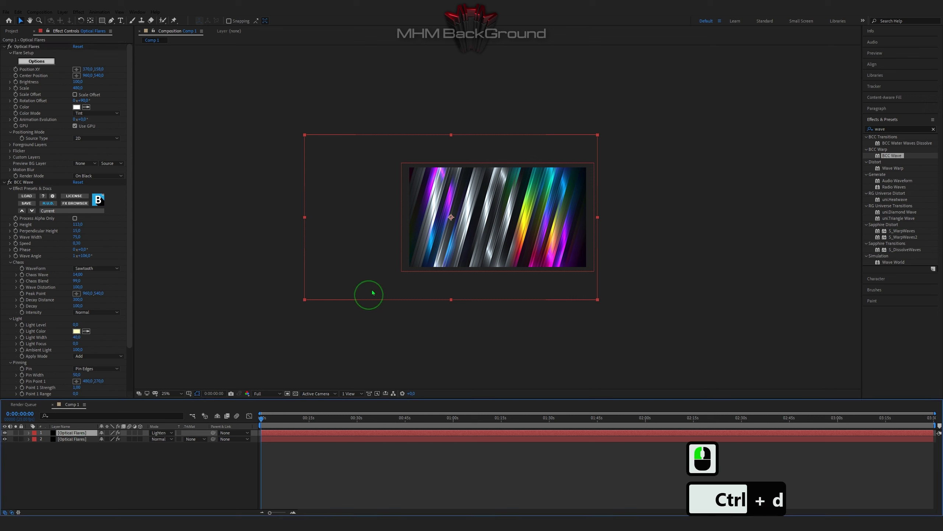
key(ctrl+d)
drag(379, 280, 461, 290)
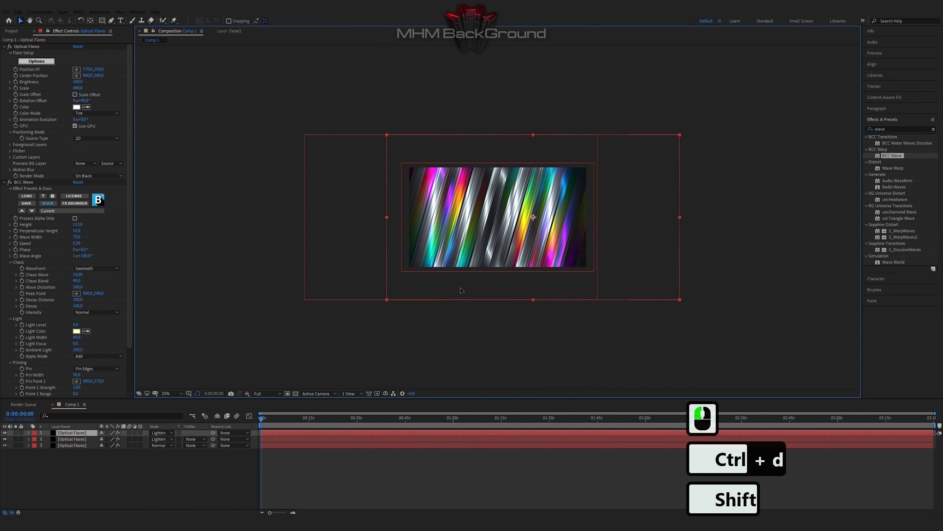
shift+click(460, 290)
- Try flipping the topmost Optical Flares copy, preview it, and undo the flip
right_click(462, 288)
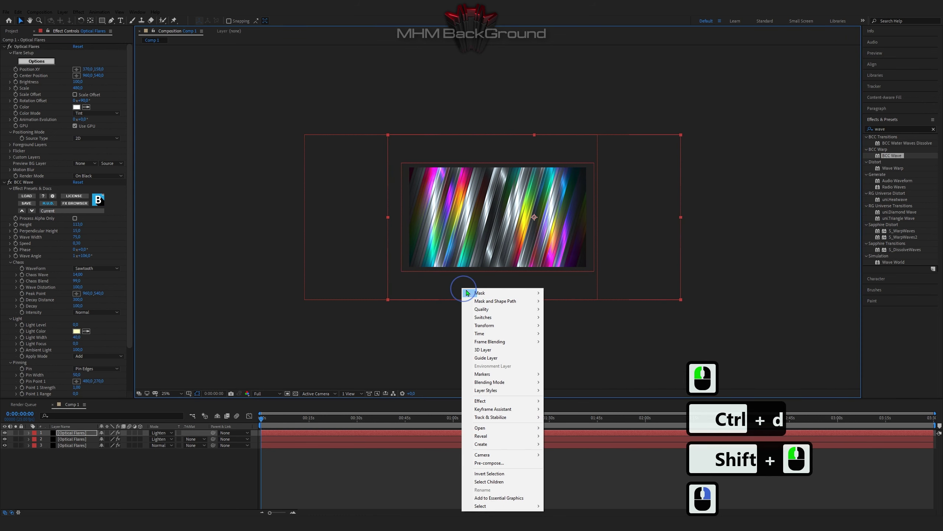
mouse_move(514, 328)
click(580, 386)
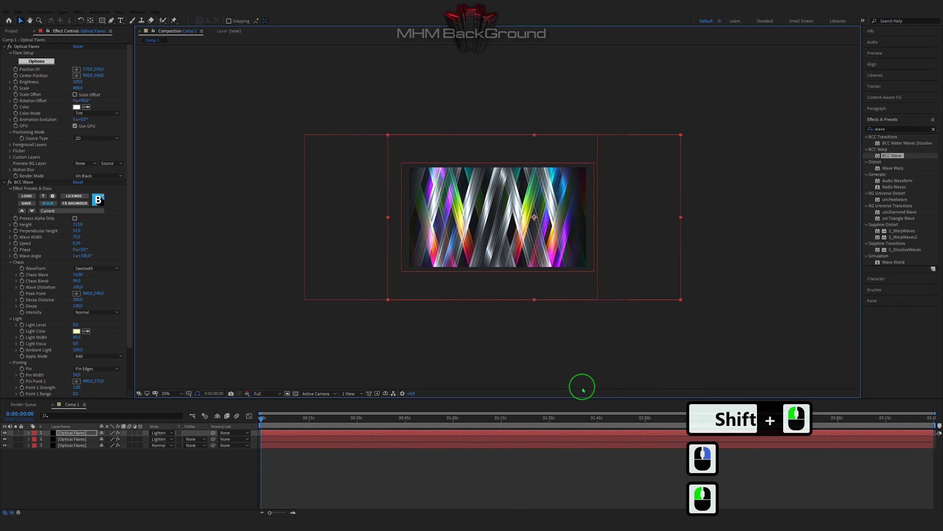
key(space)
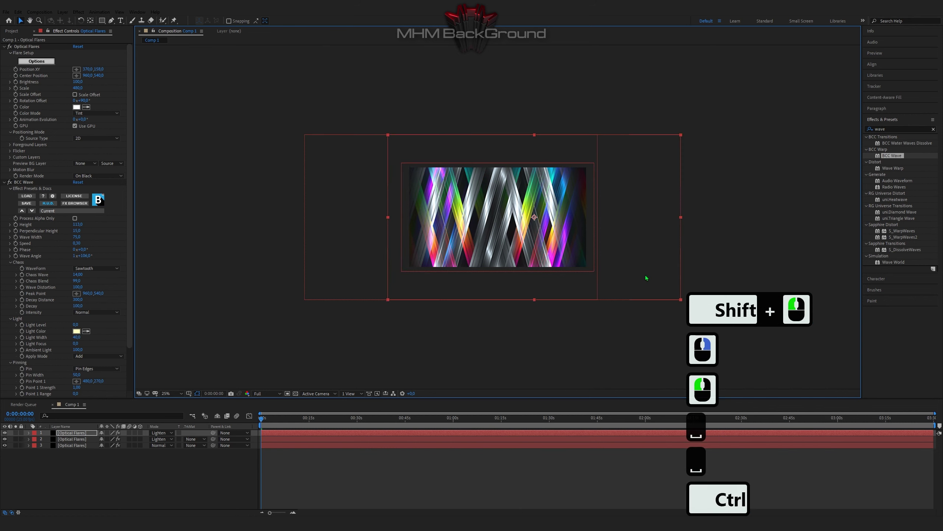
key(ctrl+z)
- Flip the topmost Optical Flares layer horizontally so its streaks cross the others, and preview the animation
right_click(638, 263)
mouse_move(659, 292)
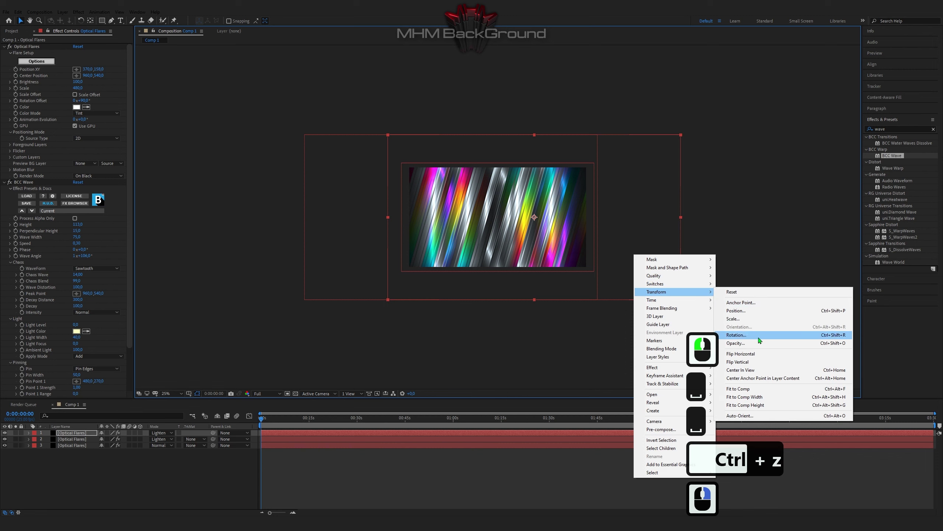
click(756, 356)
key(space)
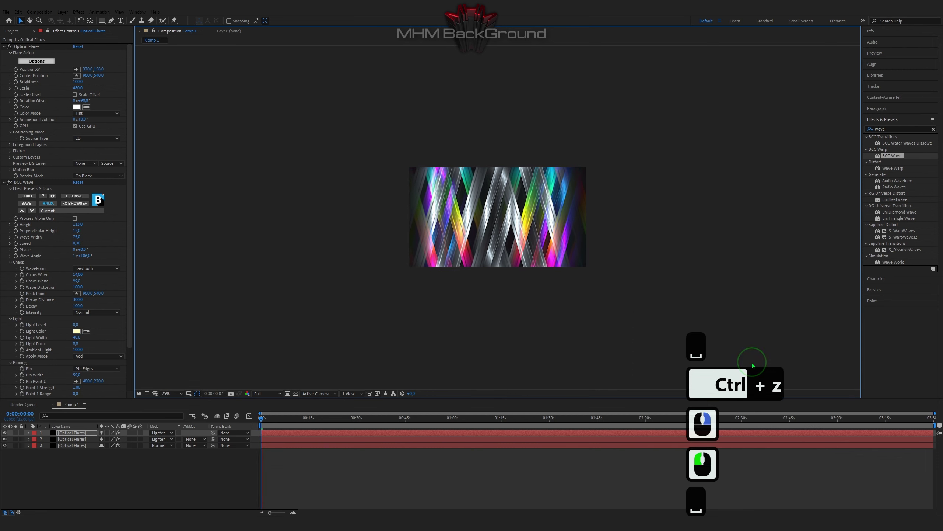
key(space)
scroll(569, 211, up, 2)
key(space)
key(space)
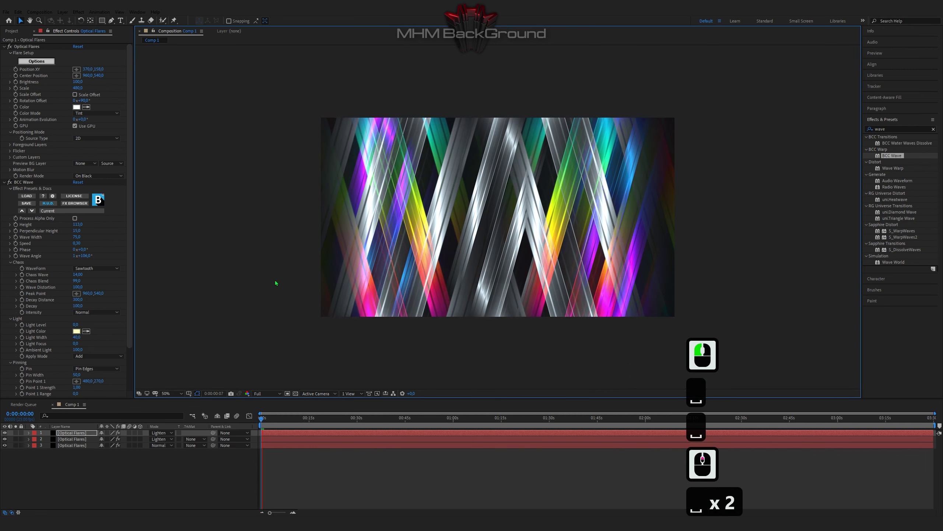
- Nudge the middle Optical Flares layer about 50 px to the left and preview the animation
click(250, 270)
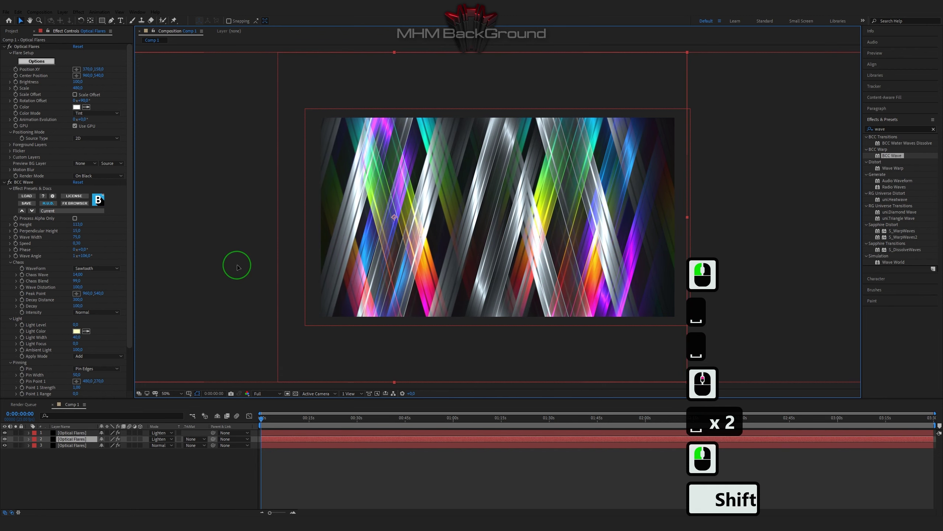
shift+click(288, 276)
key(space)
scroll(296, 277, down, 2)
key(space)
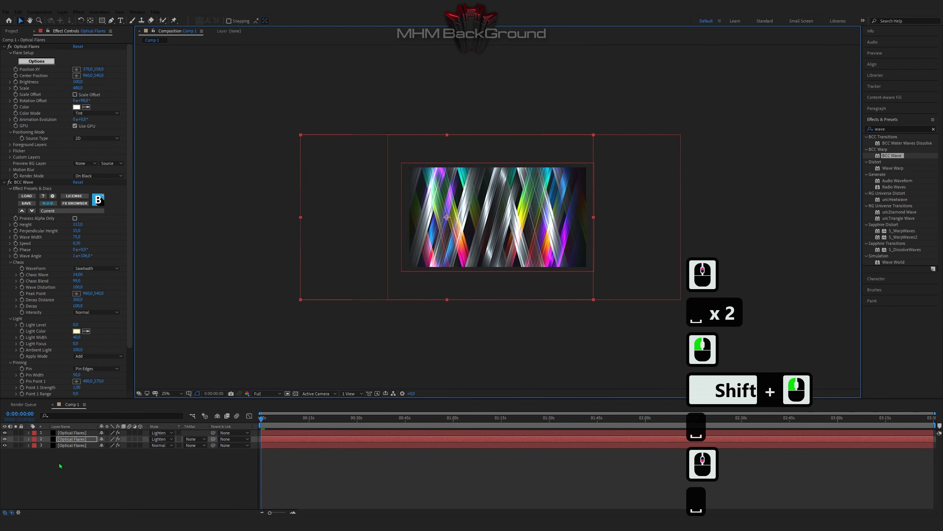
key(space)
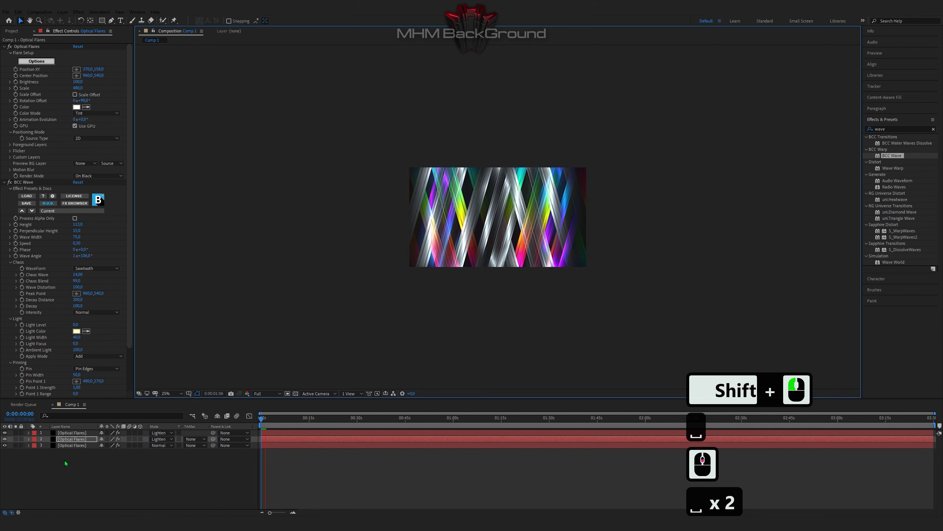
key(space)
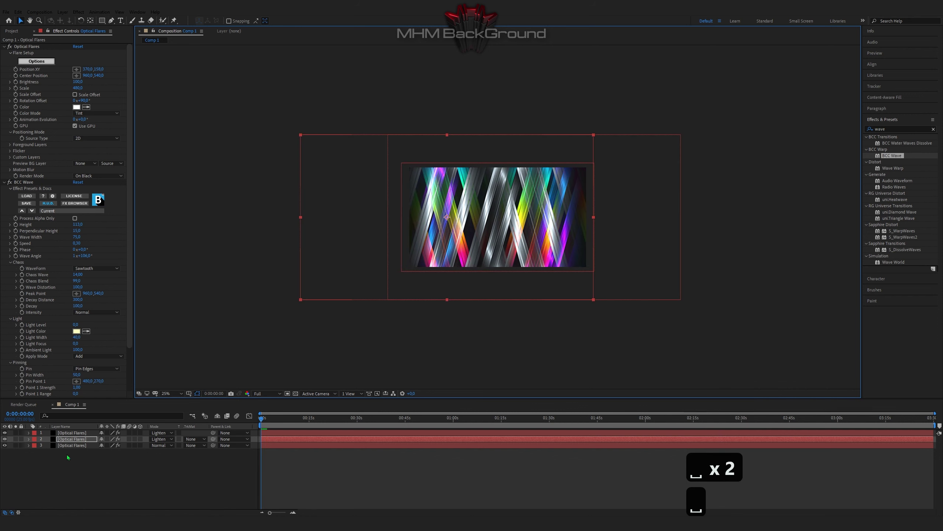
- Create a new adjustment layer above the three Optical Flares layers
click(59, 464)
right_click(60, 463)
mouse_move(103, 388)
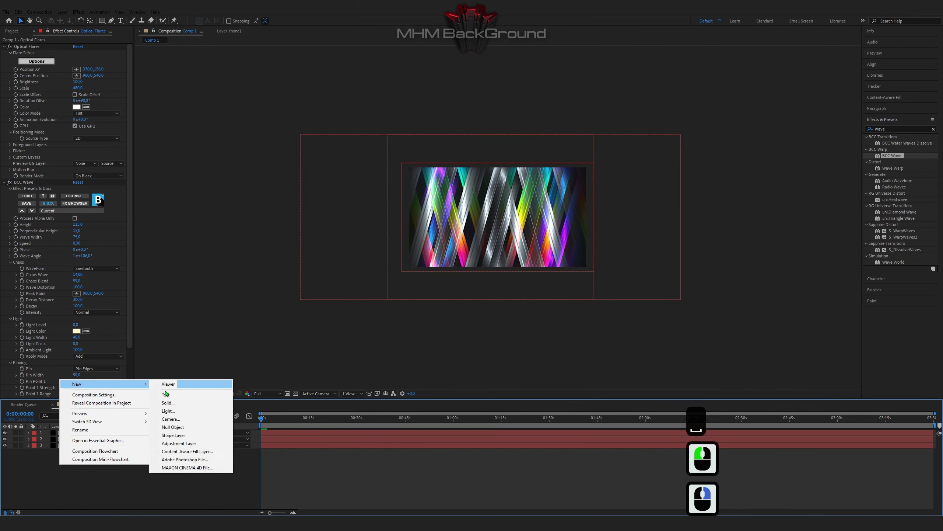
click(180, 443)
- Apply the Sapphire Time effect S_TimeWarpRGB to the adjustment layer and preview it
click(79, 12)
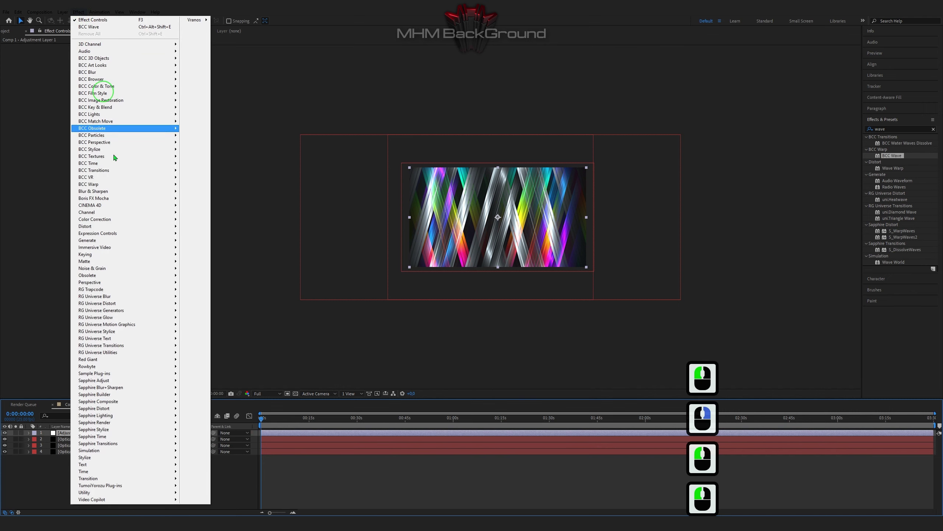
mouse_move(147, 436)
click(218, 420)
click(220, 327)
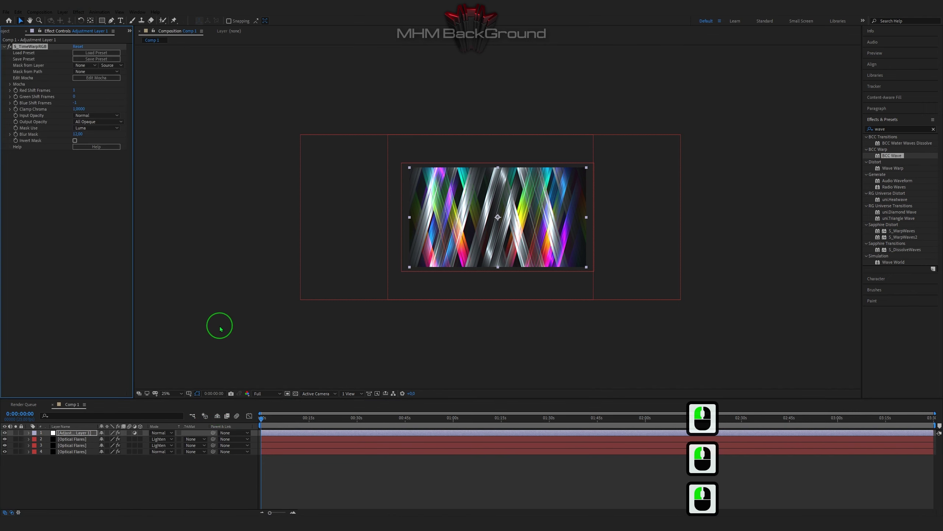
key(space)
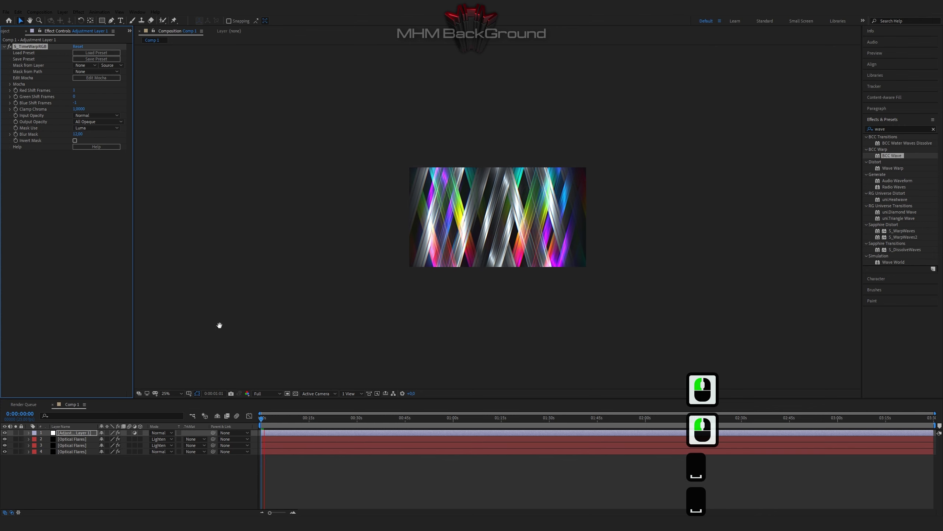
key(space)
- Spread the two enlarged flare layers apart, moving layer 3 about 50 px left and layer 2 about 120 px right, and preview
click(64, 440)
click(68, 445)
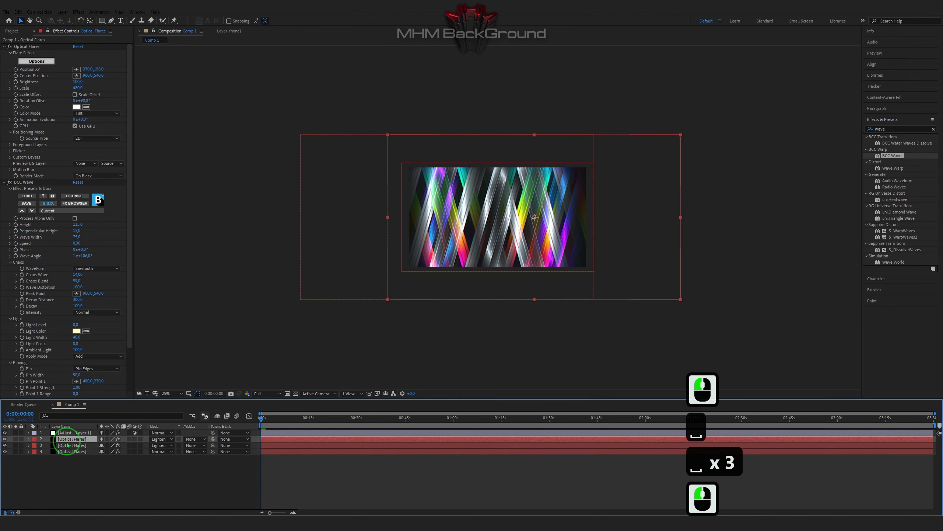
drag(356, 267, 346, 269)
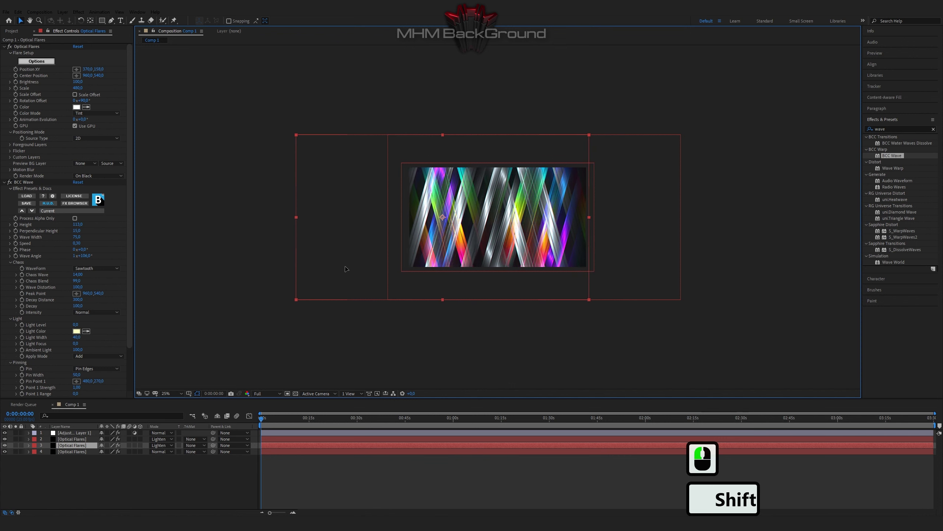
drag(615, 272, 626, 270)
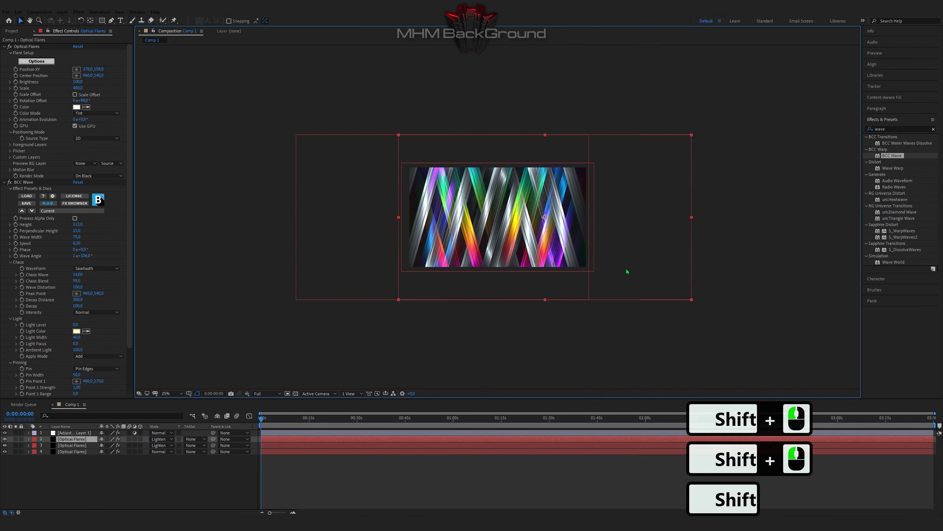
key(space)
key(space)
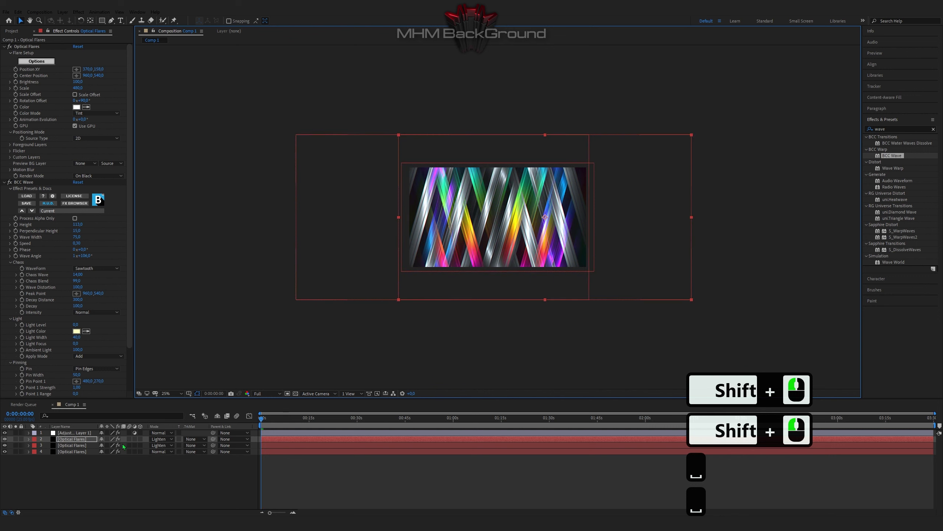
- Apply Curves to the adjustment layer and pull the RGB curve's upper midtones slightly below the diagonal to darken the image
click(75, 432)
click(904, 128)
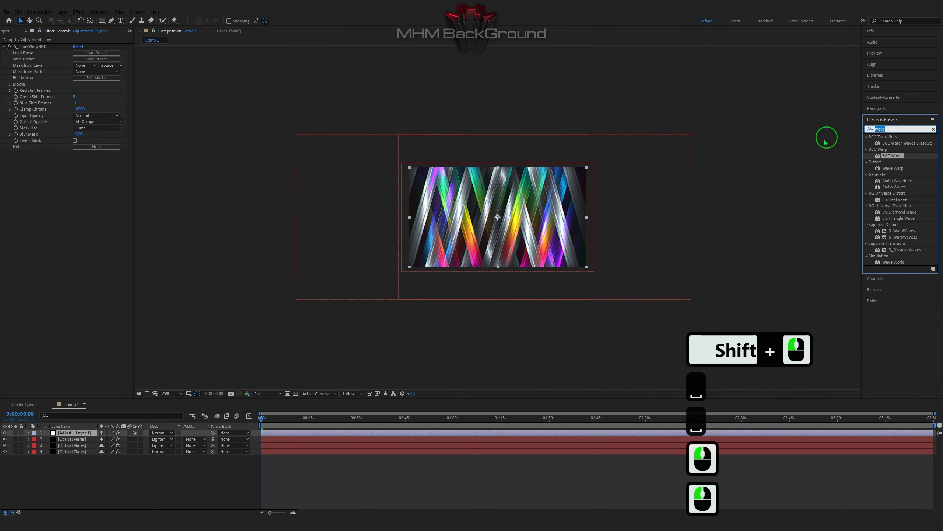
text(cur)
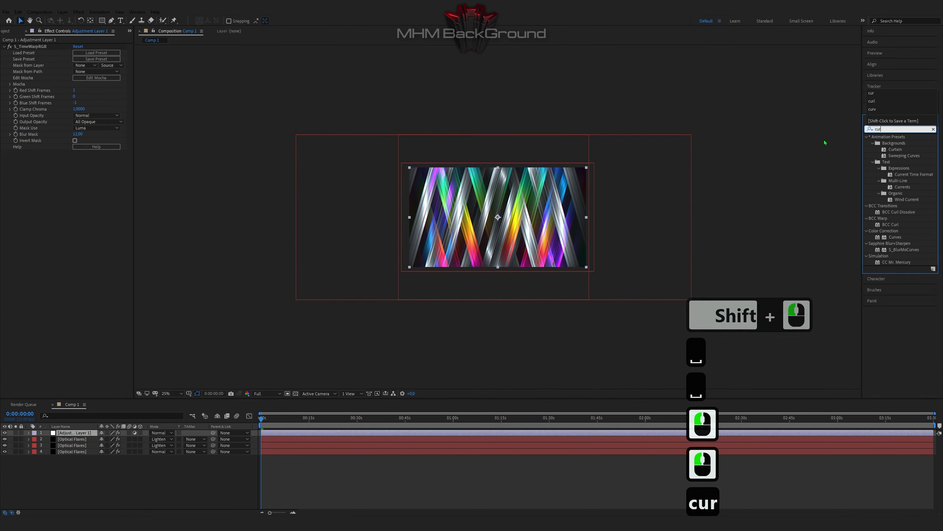
double_click(895, 236)
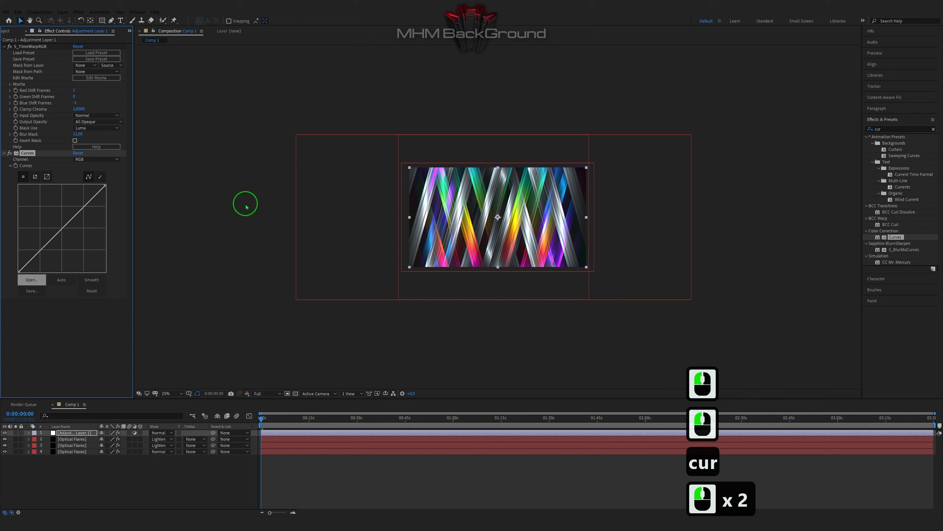
click(78, 220)
click(402, 251)
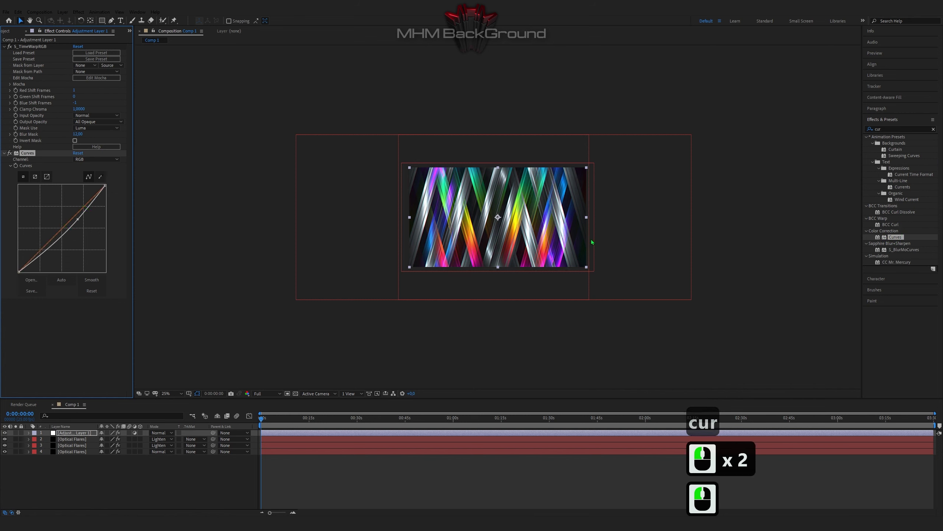
- Find the Stylize Glow effect and apply it to the adjustment layer below Curves
click(884, 129)
text(glow)
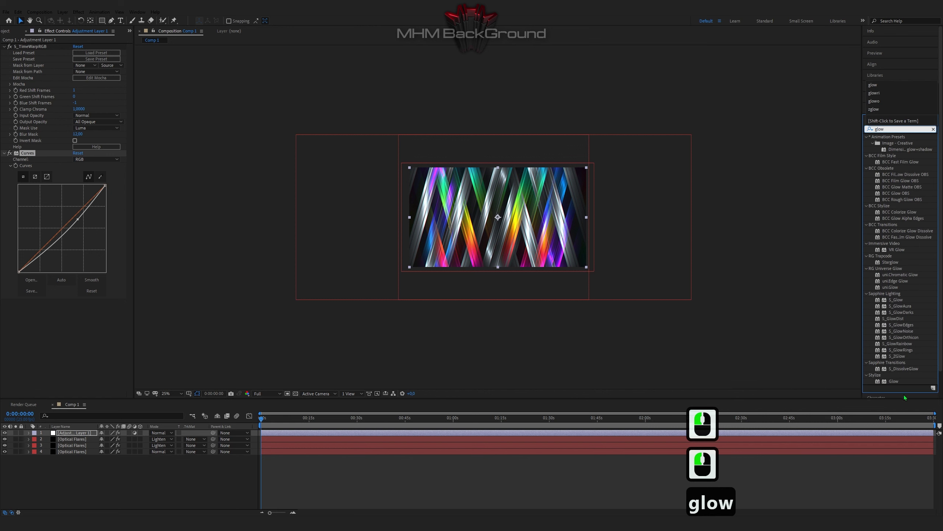
double_click(894, 381)
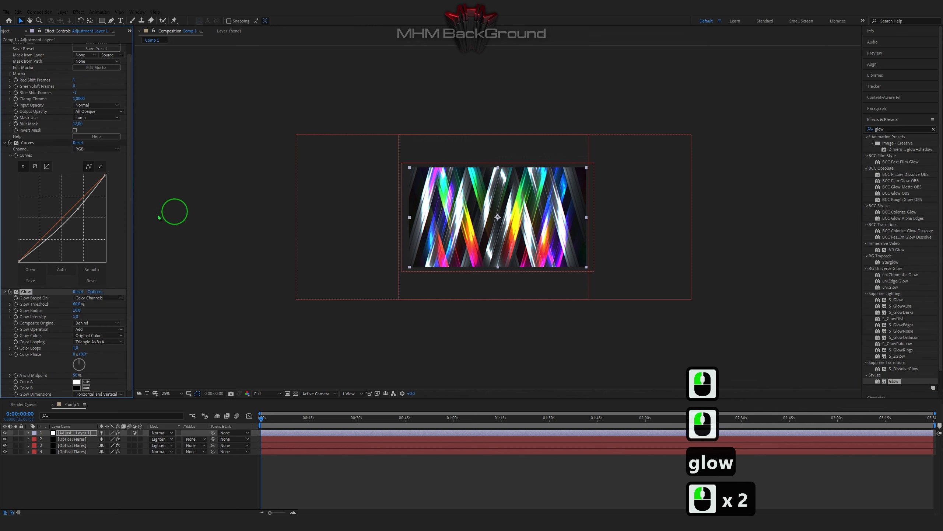
- Set the Glow effect's threshold to 80% and its radius to 115, and preview the animation
click(77, 304)
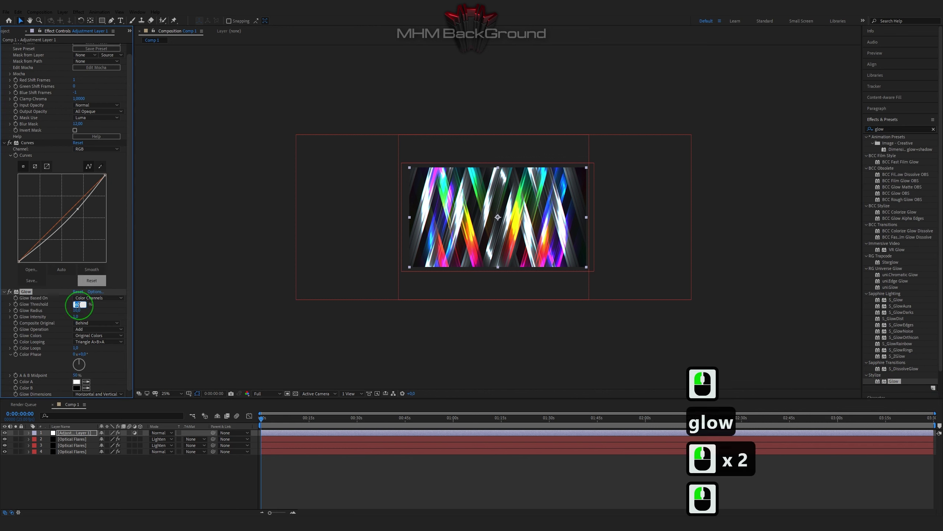
text(80)
key(Tab)
text(11)
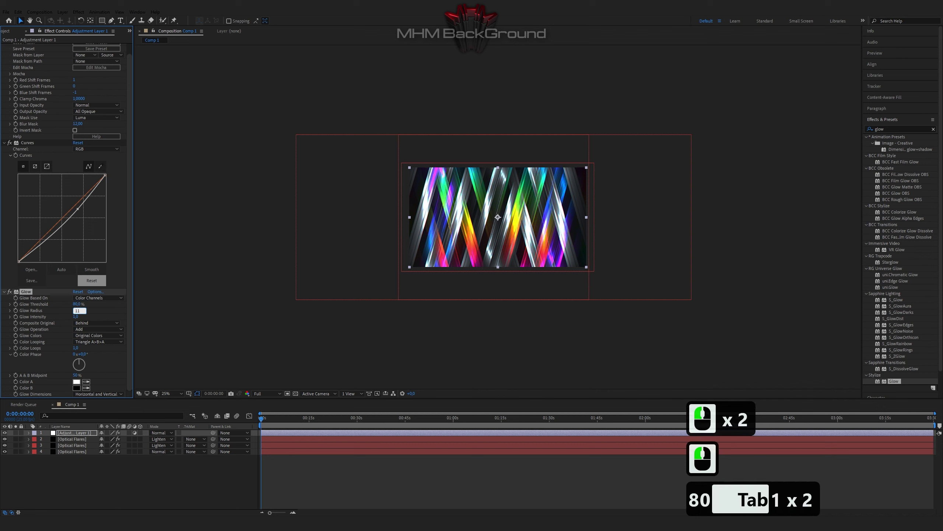
text(5)
key(Return)
scroll(244, 296, up, 1)
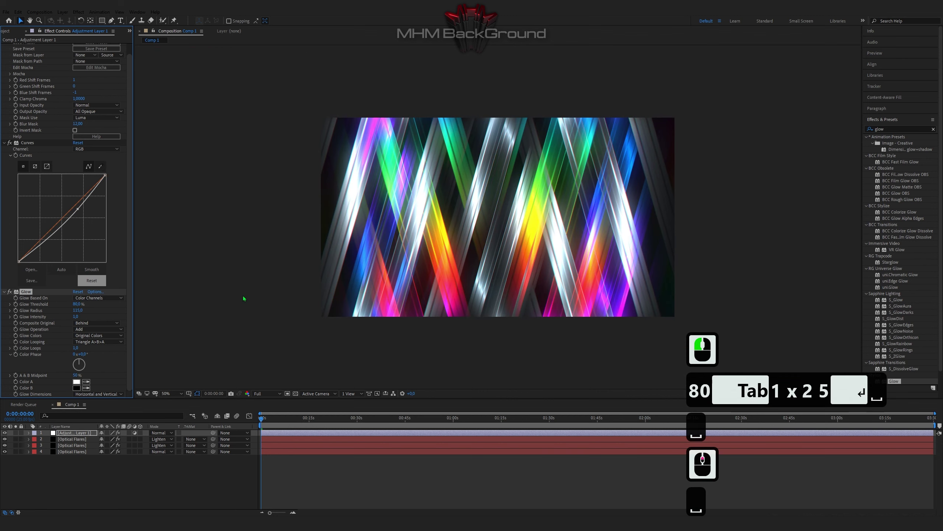
key(space)
key(space)
key(space)
key(space)
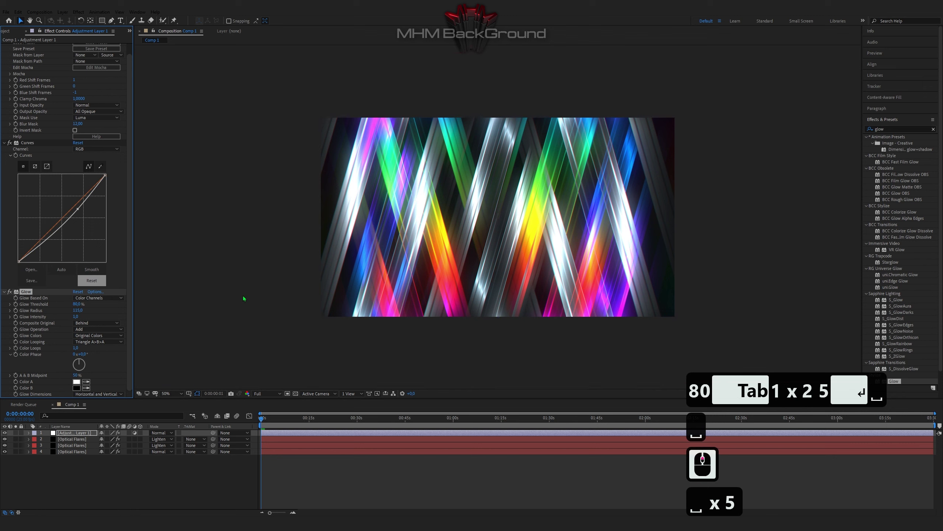
key(space)
- Apply a second Sapphire Time S_TimeWarpRGB effect to the adjustment layer after Glow and preview the animation
click(74, 432)
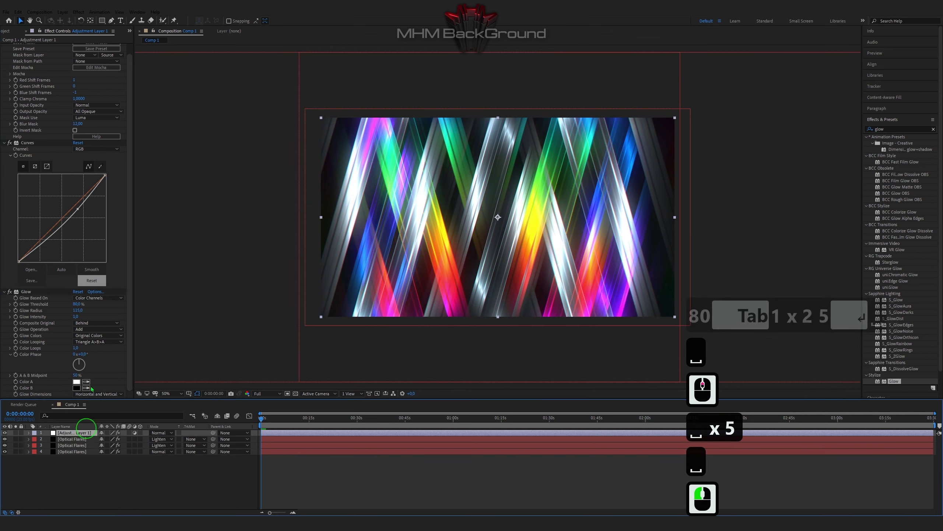
click(79, 12)
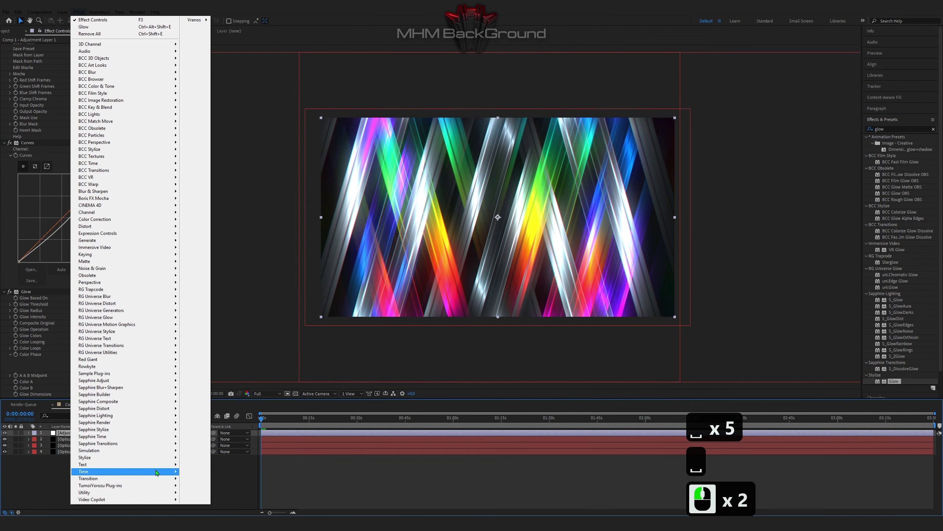
mouse_move(173, 436)
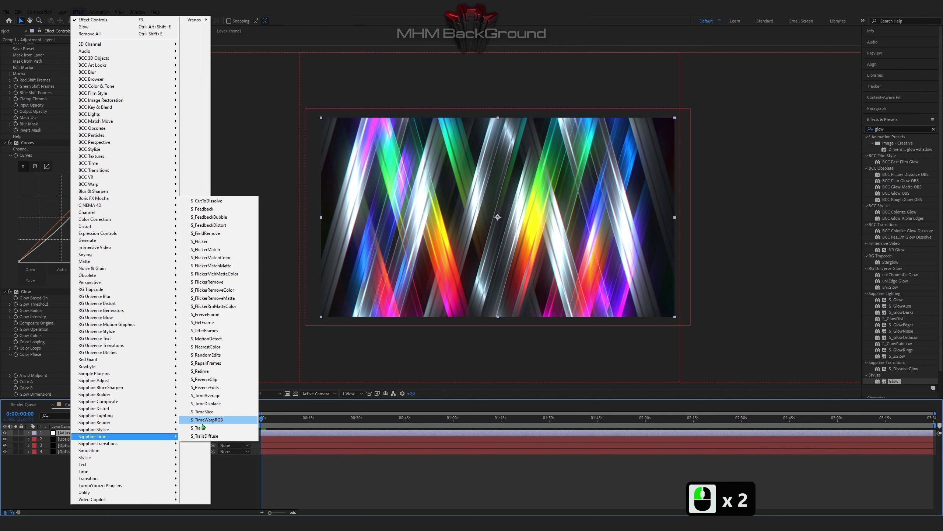
click(202, 423)
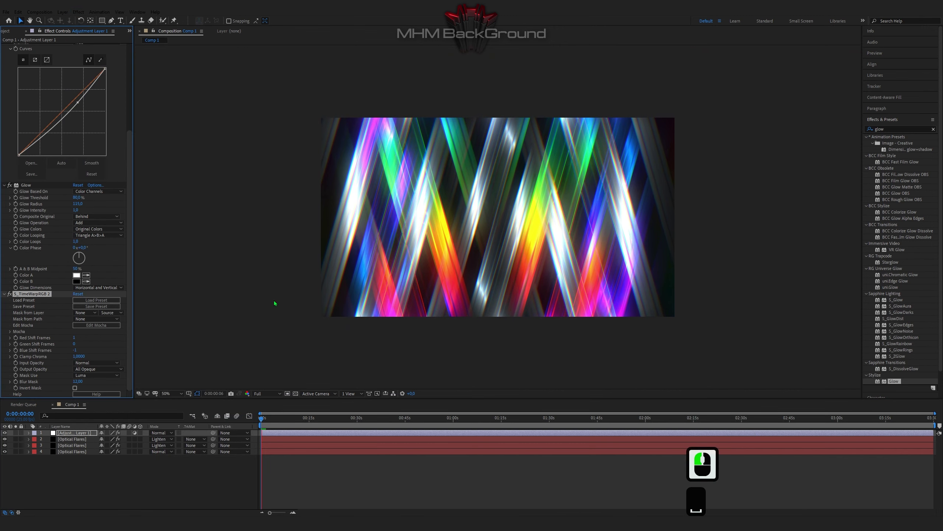
scroll(273, 302, down, 2)
key(space)
key(space)
key(space)
key(space)
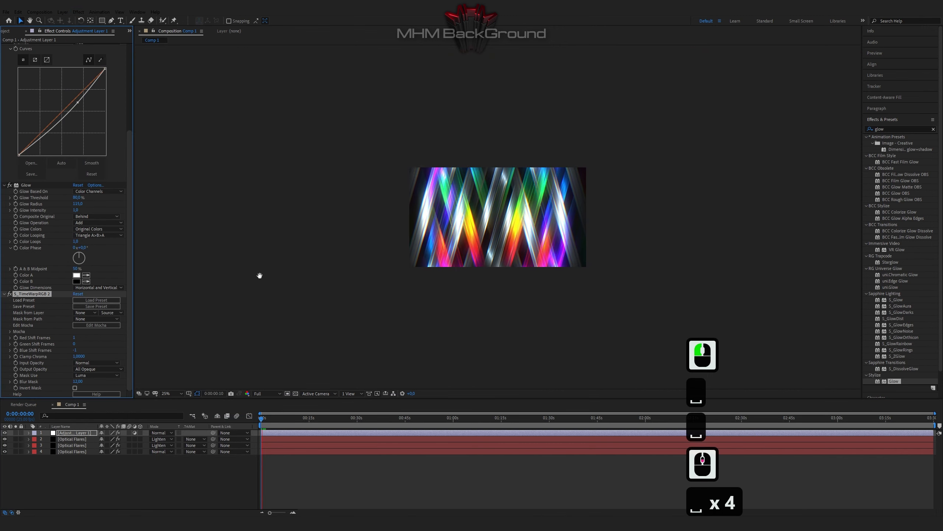